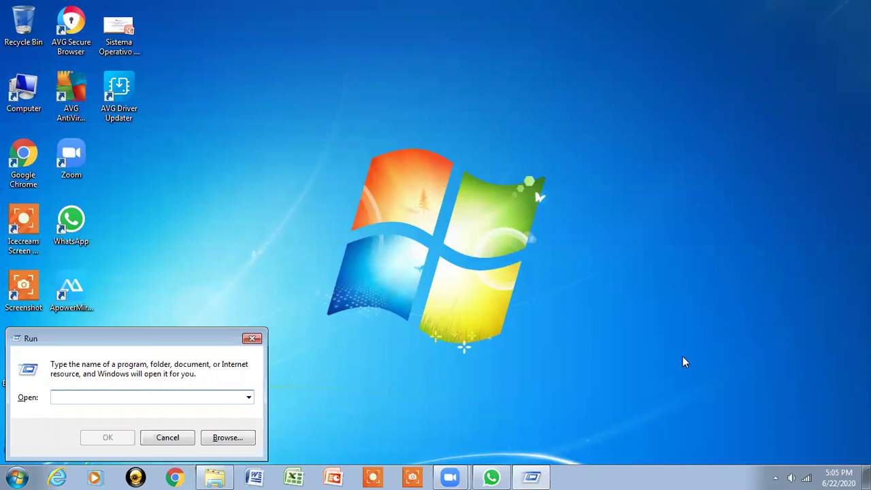
# Step: Launch Word from the Run dialog with the command winword, and close it again
pyautogui.write('winword')
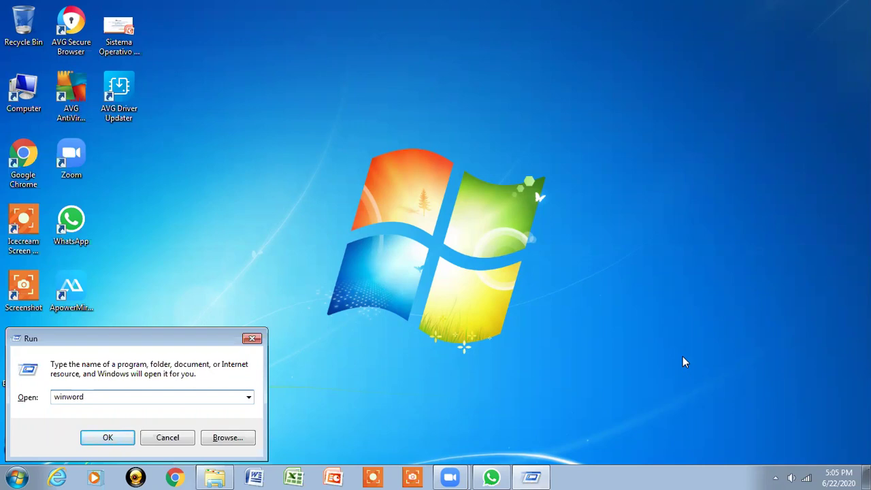
pyautogui.press('Return')
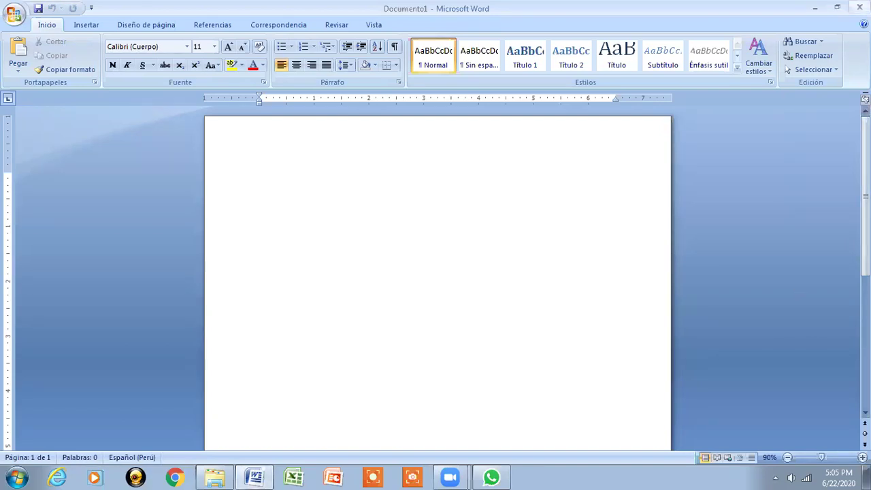
pyautogui.click(815, 7)
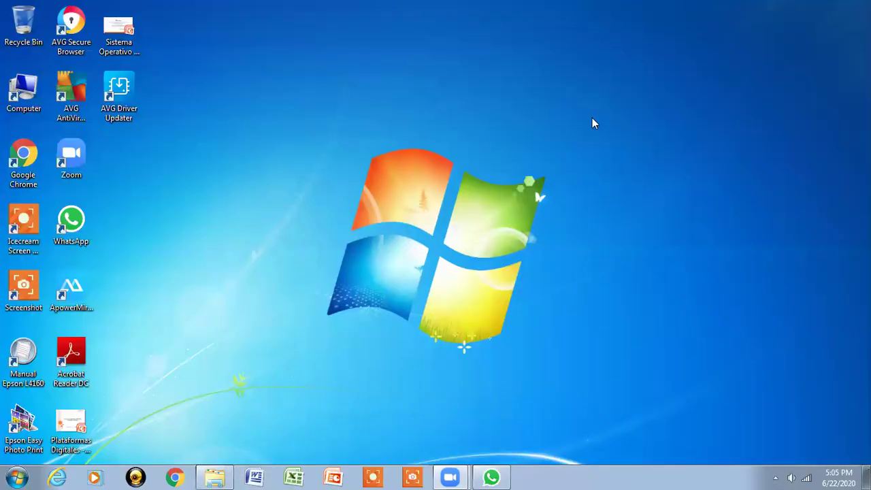
# Step: Launch Microsoft Office Word 2007 from the Microsoft Office folder of installed programs, and return to the desktop
pyautogui.press('super')
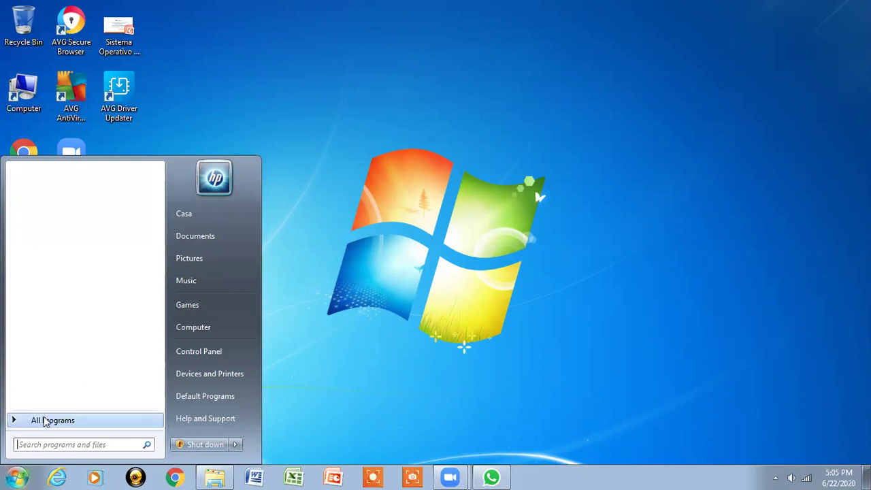
pyautogui.click(43, 421)
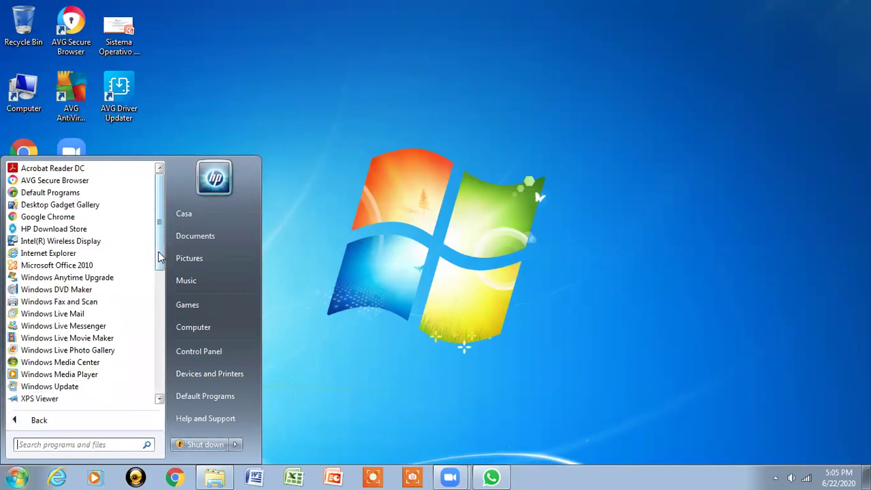
pyautogui.scroll(-1, 155, 273)
pyautogui.scroll(-4, 154, 286)
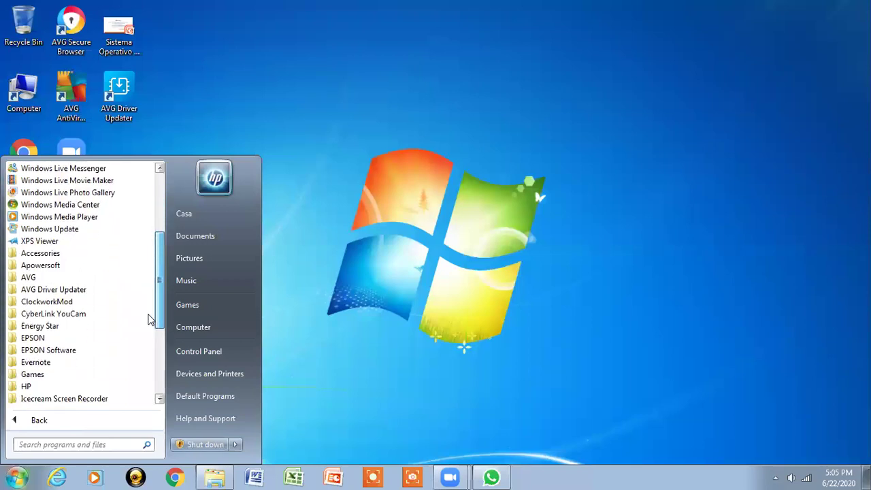
pyautogui.scroll(-3, 151, 326)
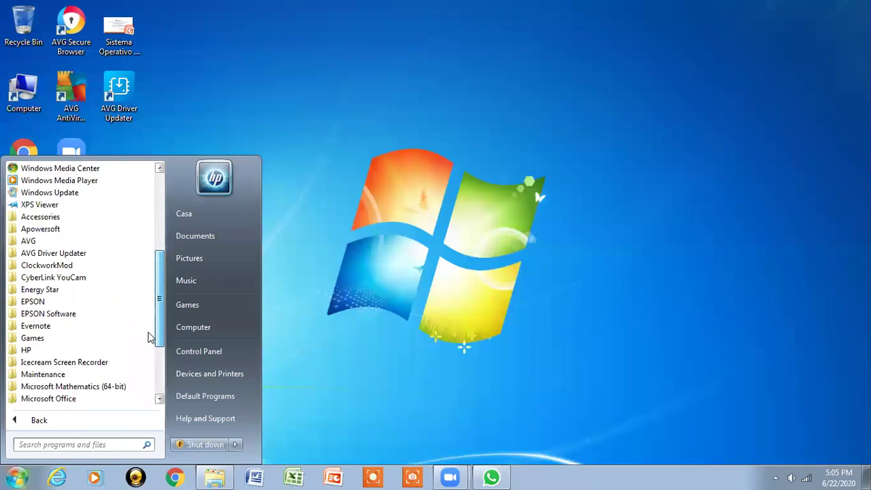
pyautogui.scroll(-1, 150, 344)
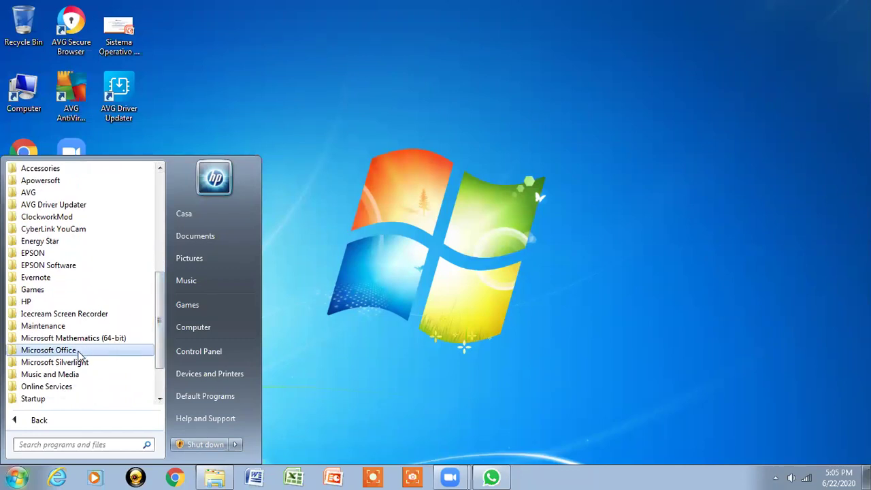
pyautogui.click(80, 351)
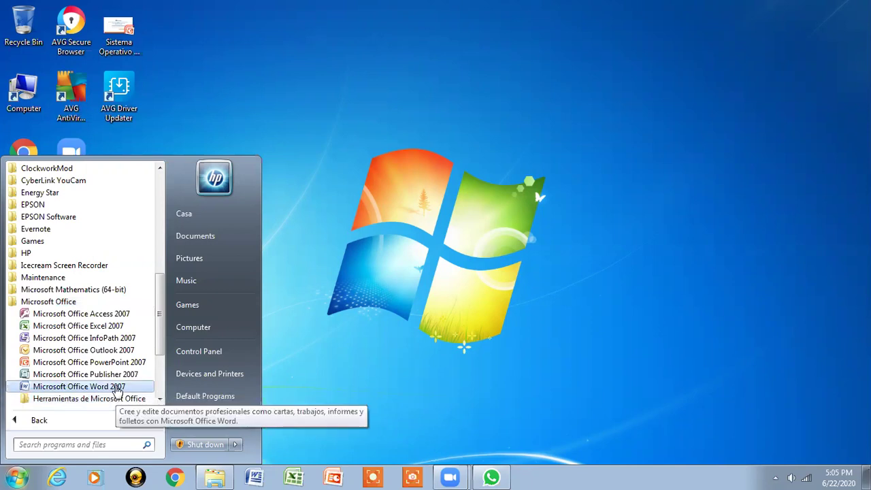
pyautogui.click(116, 387)
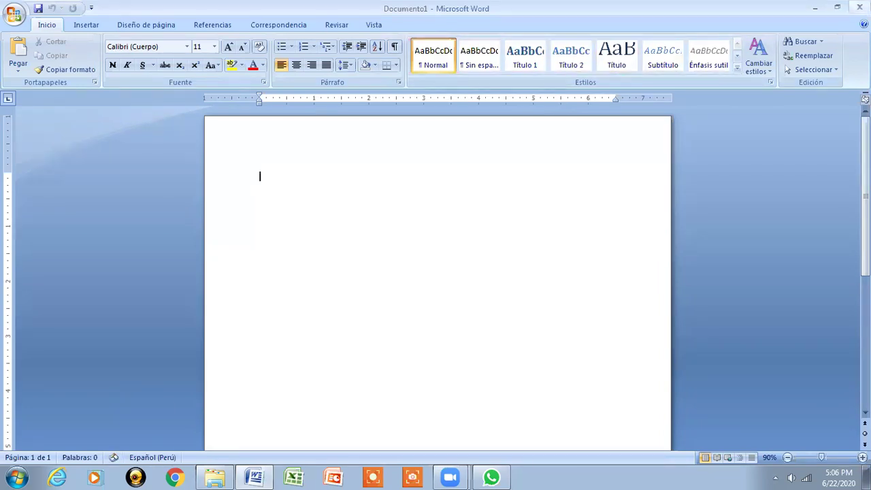
pyautogui.press('super+d')
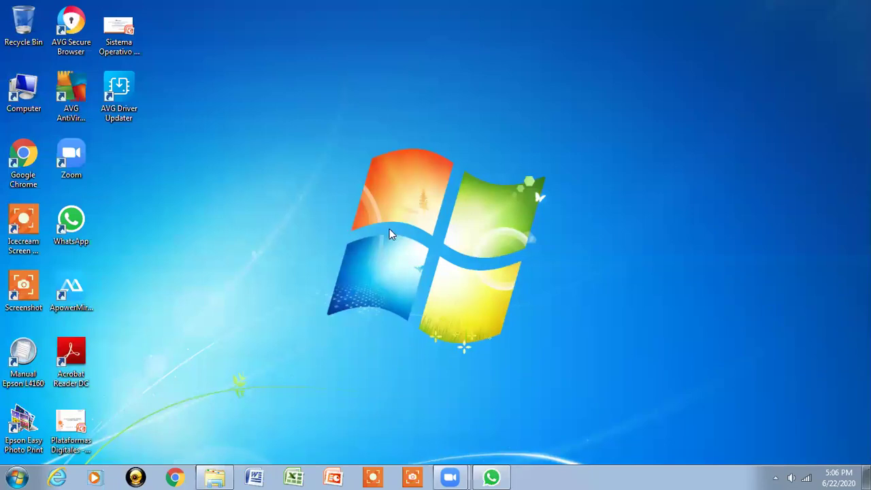
# Step: Open Word from its pinned shortcut and minimize the blank document's window
pyautogui.click(256, 475)
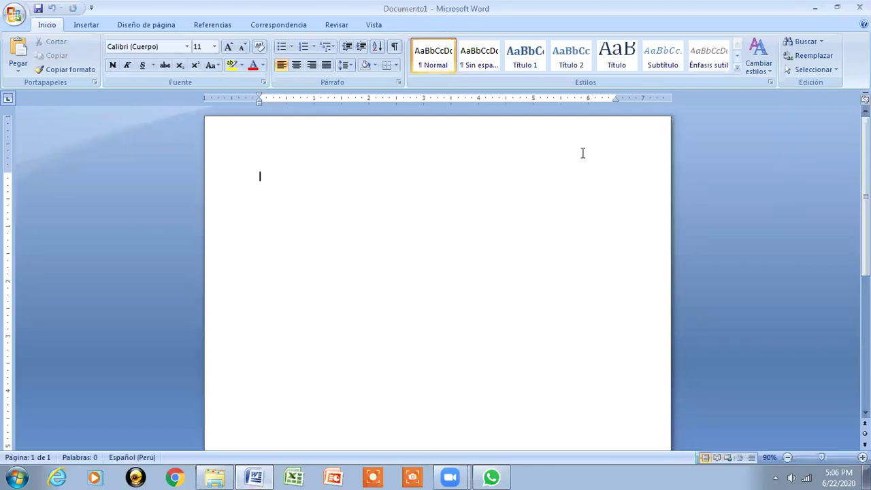
pyautogui.click(815, 7)
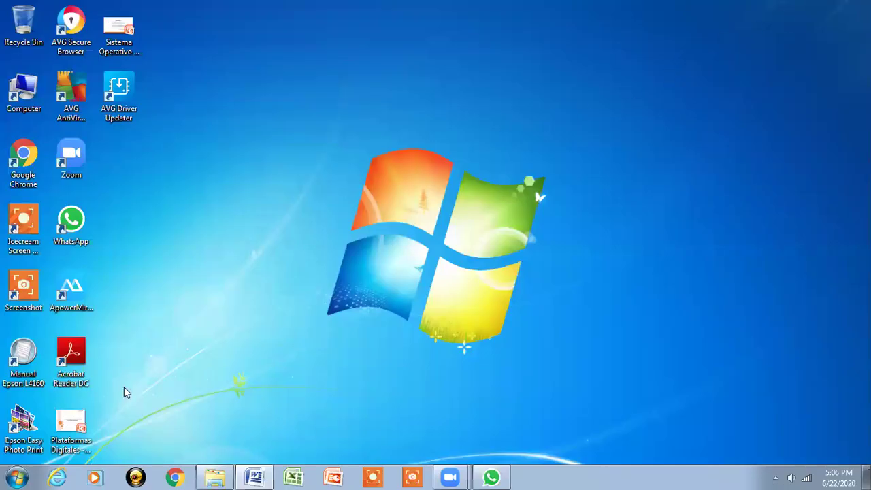
# Step: Search the installed programs for wordpad and open WordPad
pyautogui.press('super')
pyautogui.write('w')
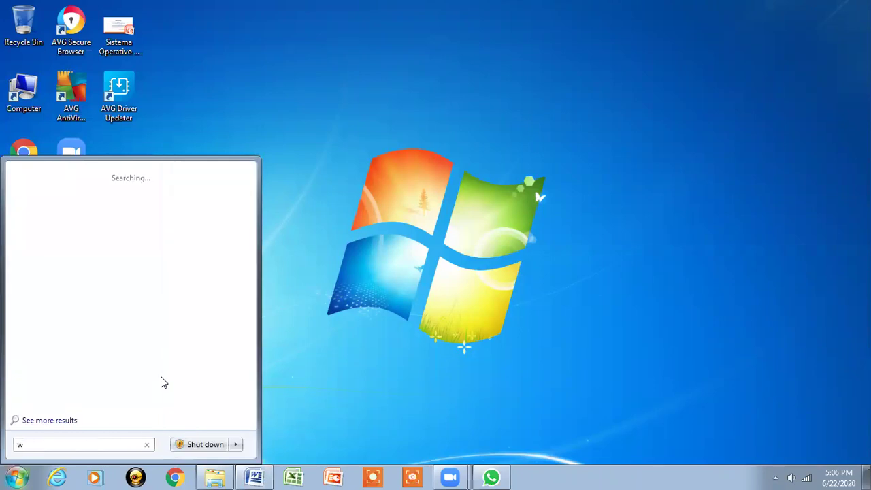
pyautogui.write('ordpad')
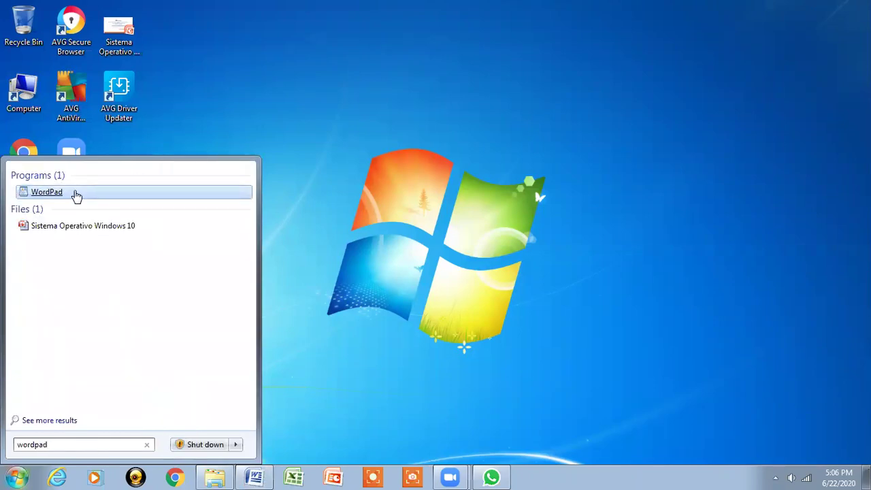
pyautogui.click(75, 195)
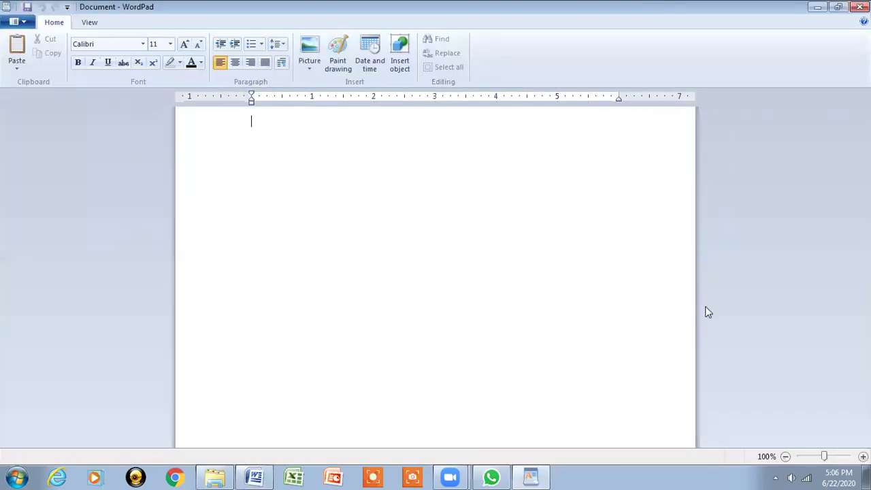
# Step: Restore the WordPad window from full screen, move it to the desktop's left edge and shrink it to about half the screen width
pyautogui.doubleClick(780, 9)
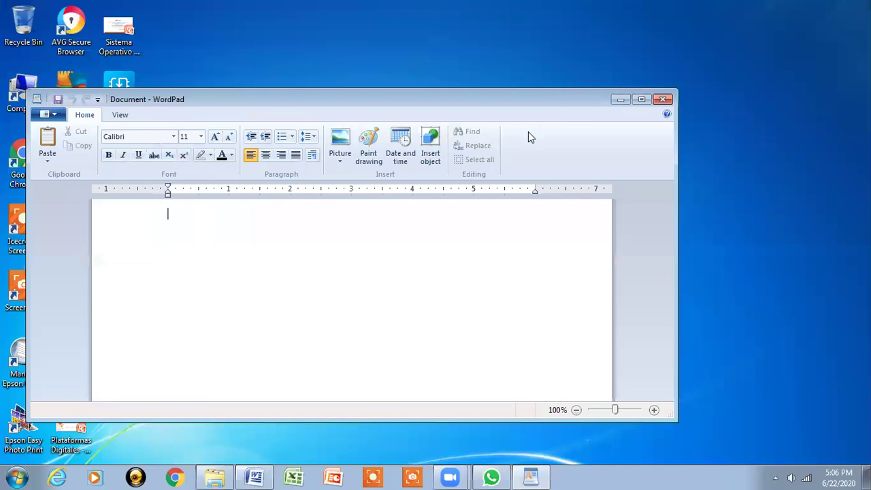
pyautogui.moveTo(495, 102); pyautogui.dragTo(470, 67)
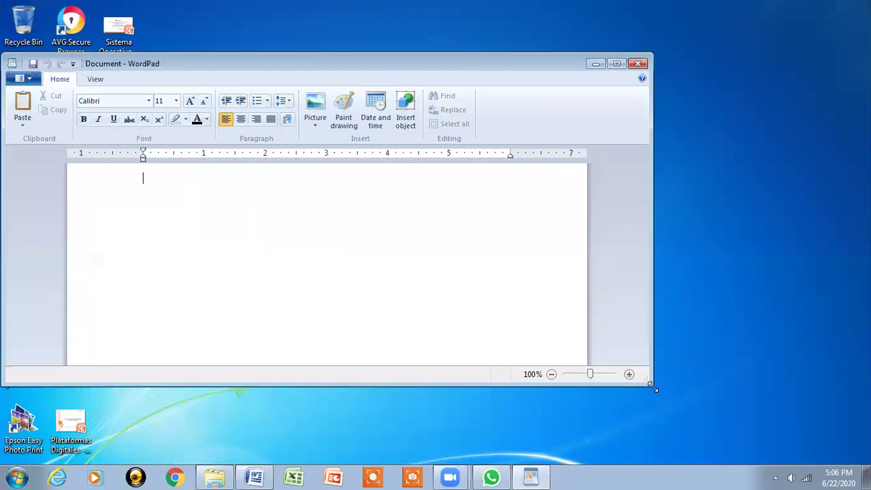
pyautogui.moveTo(656, 390); pyautogui.dragTo(459, 369)
# Step: Bring back the Word window, restore it from full screen, and fit it beside WordPad across the remaining right half of the desktop
pyautogui.click(255, 478)
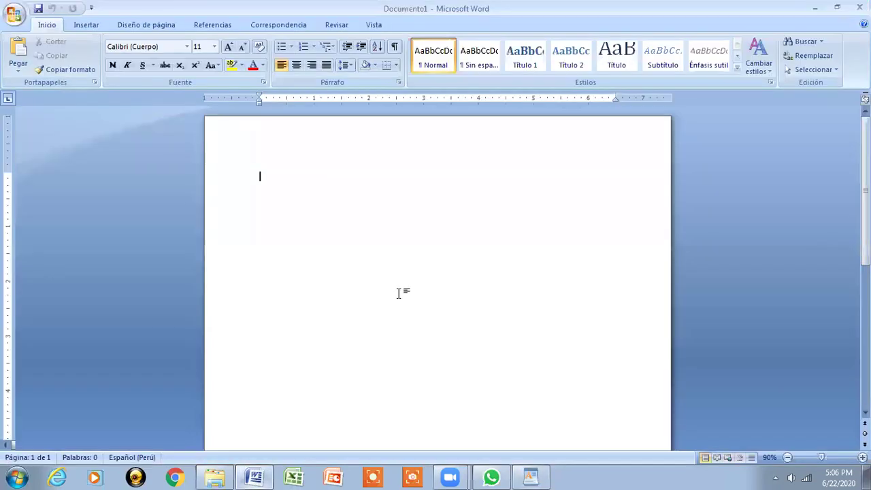
pyautogui.click(838, 7)
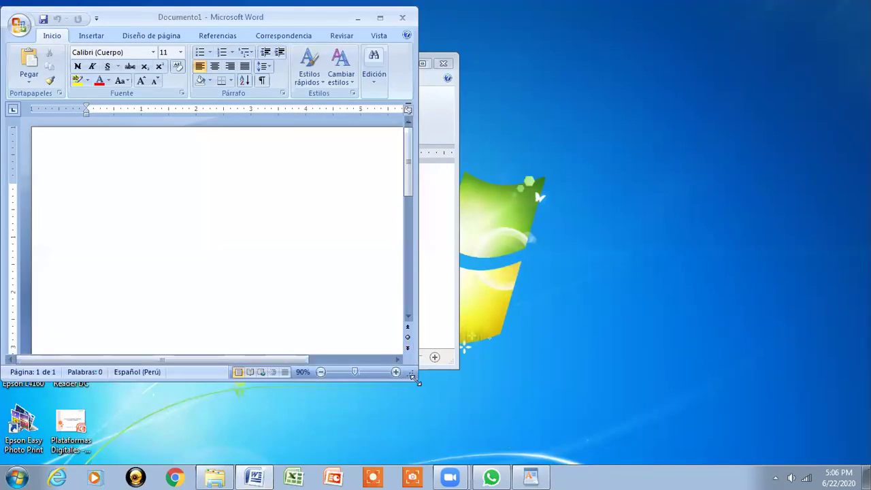
pyautogui.moveTo(417, 381); pyautogui.dragTo(365, 306)
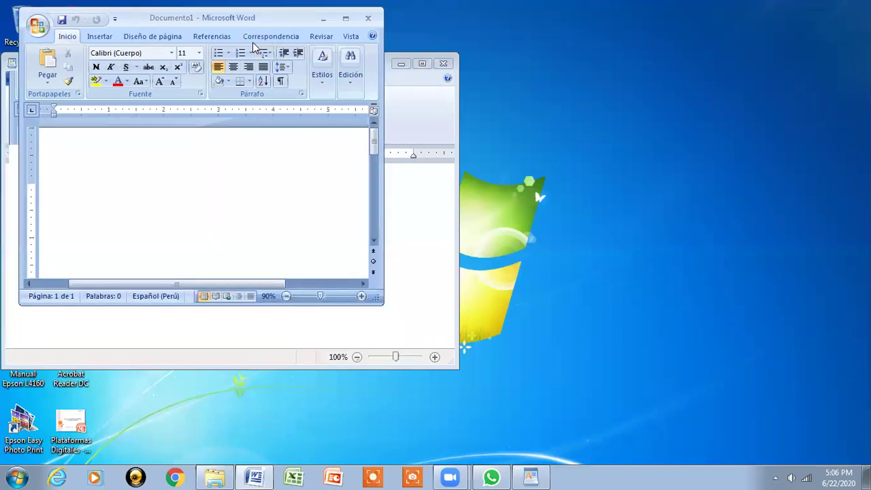
pyautogui.moveTo(252, 18); pyautogui.dragTo(694, 64)
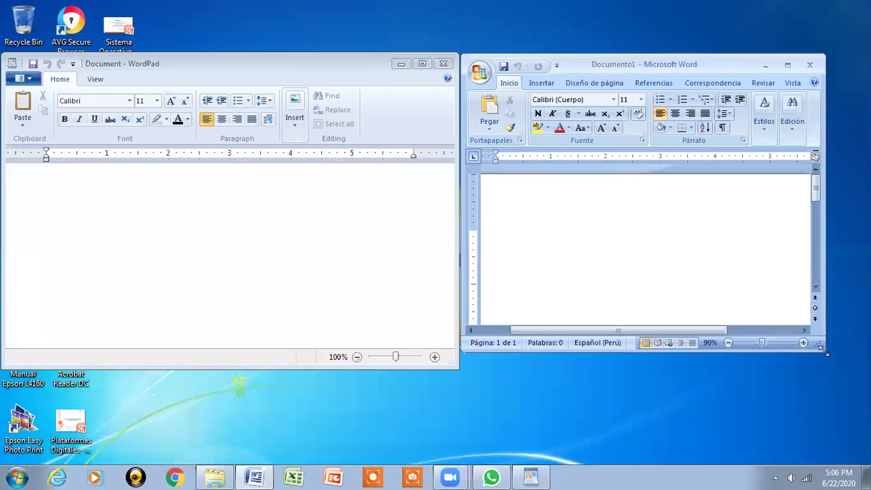
pyautogui.moveTo(822, 350); pyautogui.dragTo(868, 366)
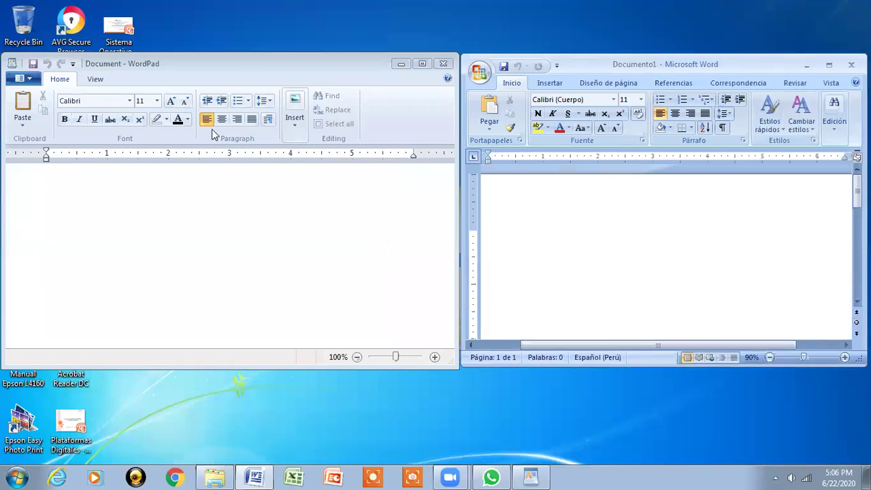
# Step: Switch between the WordPad and Word windows to compare their interfaces side by side
pyautogui.click(201, 65)
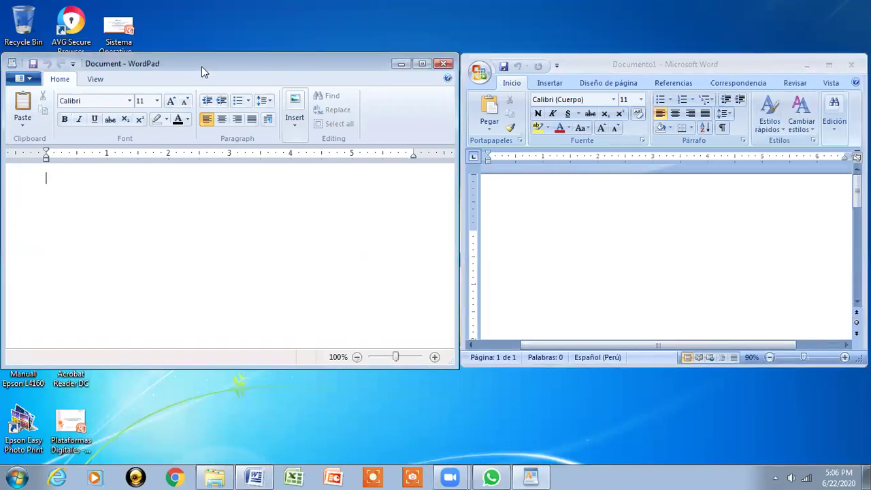
pyautogui.click(731, 65)
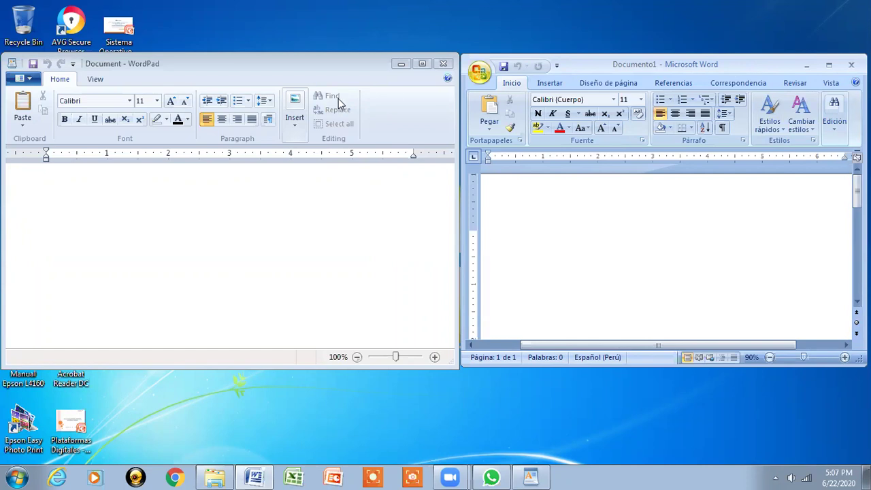
pyautogui.click(228, 205)
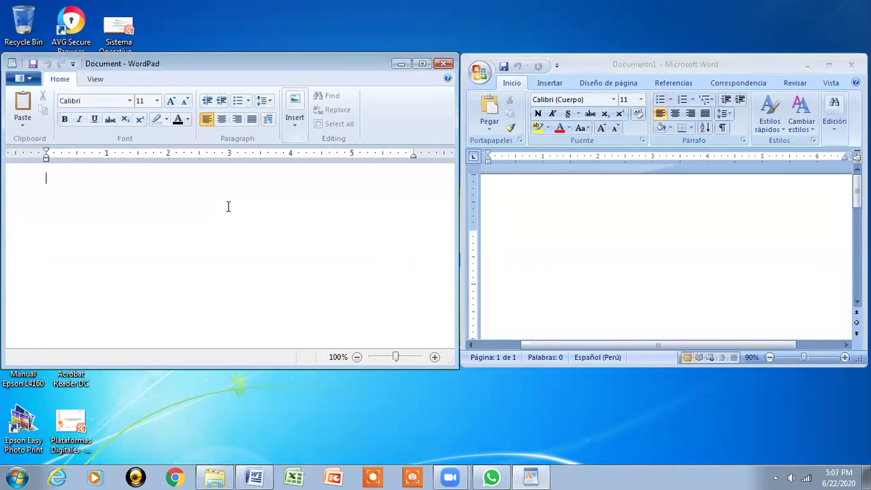
pyautogui.click(533, 202)
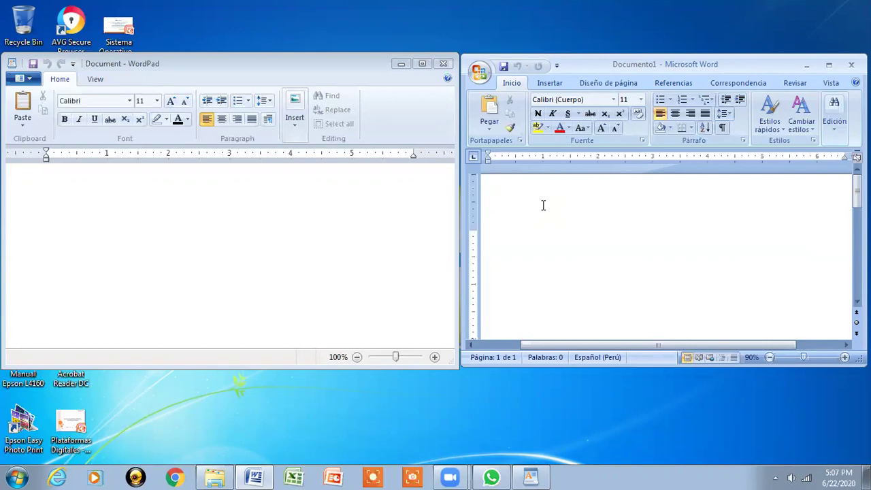
pyautogui.click(77, 200)
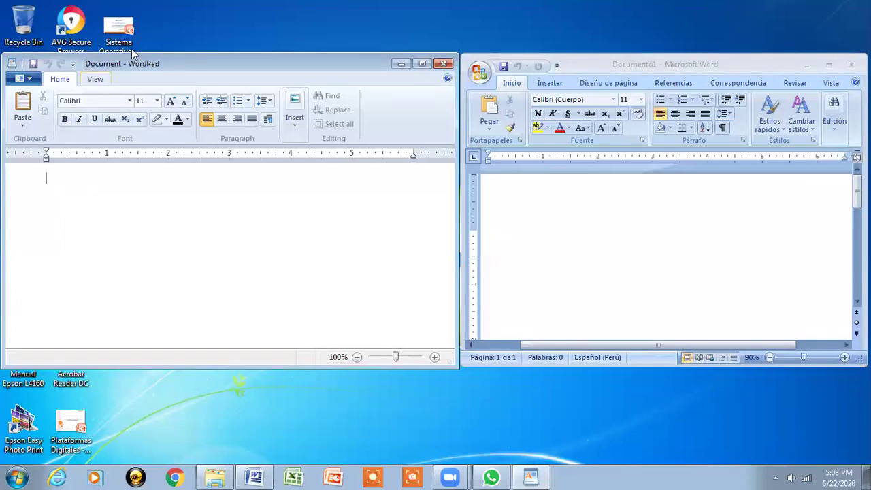
pyautogui.click(748, 63)
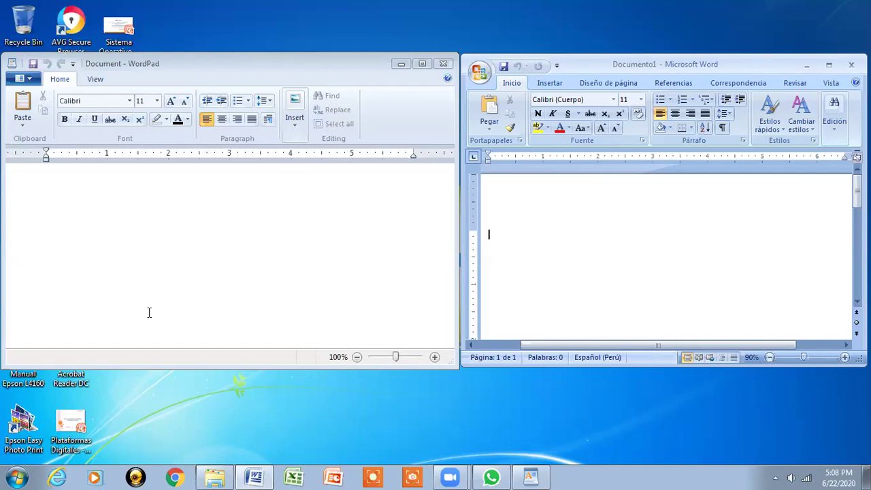
# Step: Search the installed programs for notep and open Notepad
pyautogui.click(20, 476)
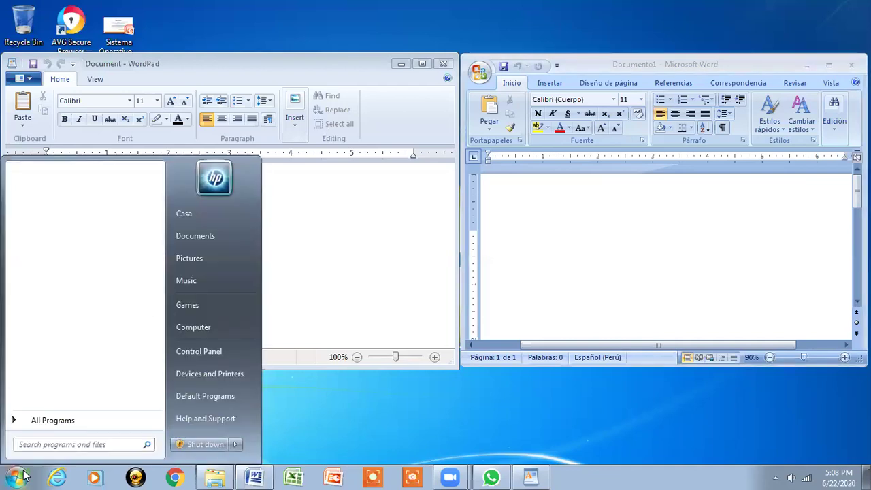
pyautogui.write('b')
pyautogui.press('BackSpace')
pyautogui.write('blo')
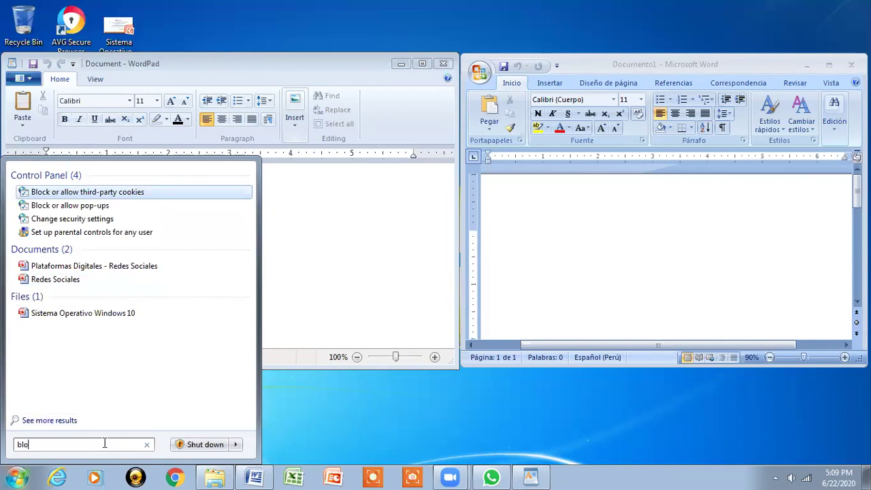
pyautogui.press('BackSpace')
pyautogui.press('BackSpace')
pyautogui.press('BackSpace')
pyautogui.write('notep')
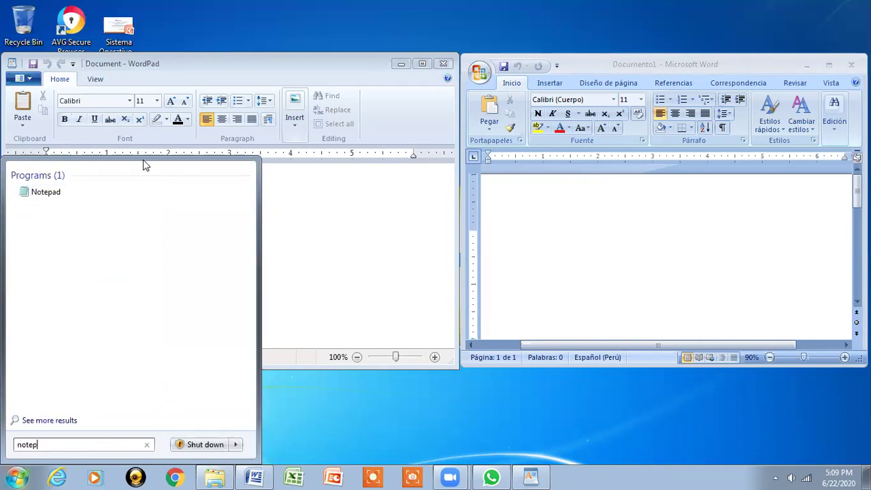
pyautogui.click(62, 199)
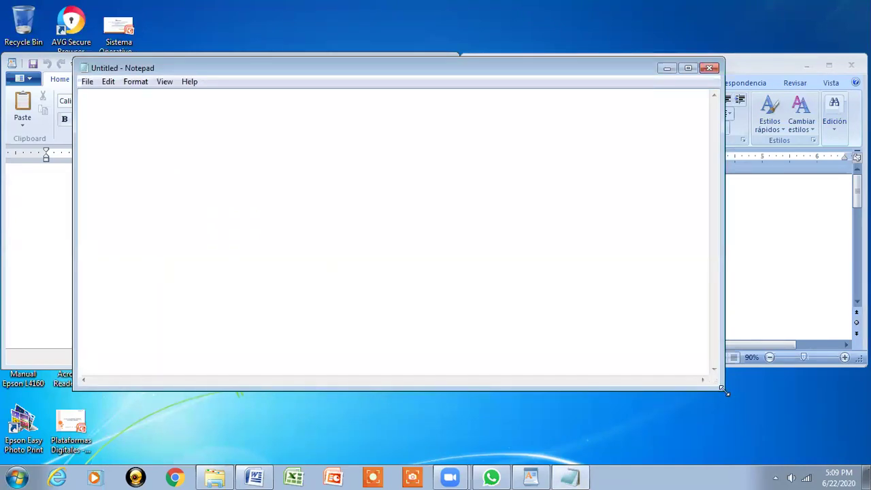
# Step: Shrink the Notepad window, center it over the lower part of the other two windows, and bring WordPad to the front
pyautogui.moveTo(725, 392); pyautogui.dragTo(615, 262)
pyautogui.moveTo(439, 64); pyautogui.dragTo(546, 227)
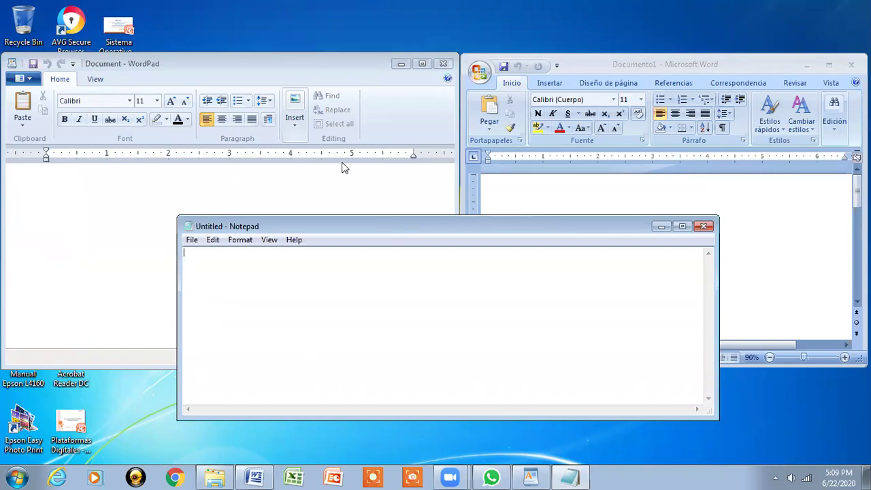
pyautogui.click(246, 68)
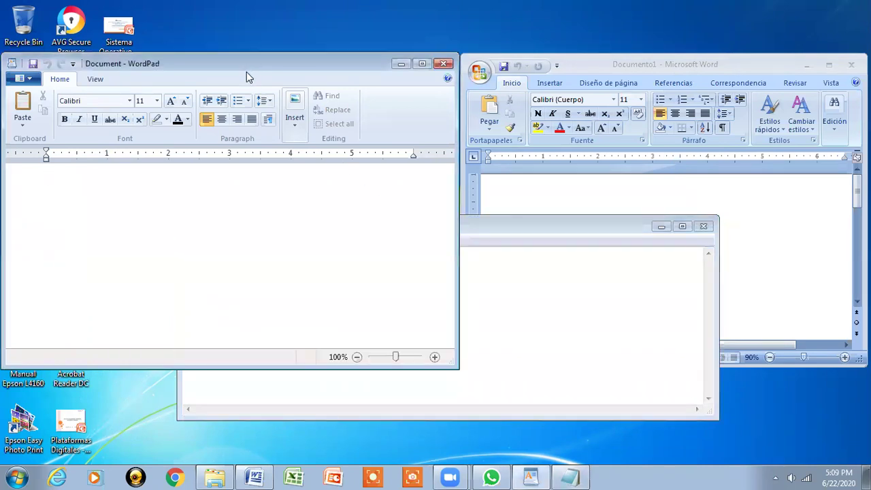
# Step: Bring Notepad to the front and write a sample direccion line followed by a telefono: label on the next line
pyautogui.click(490, 225)
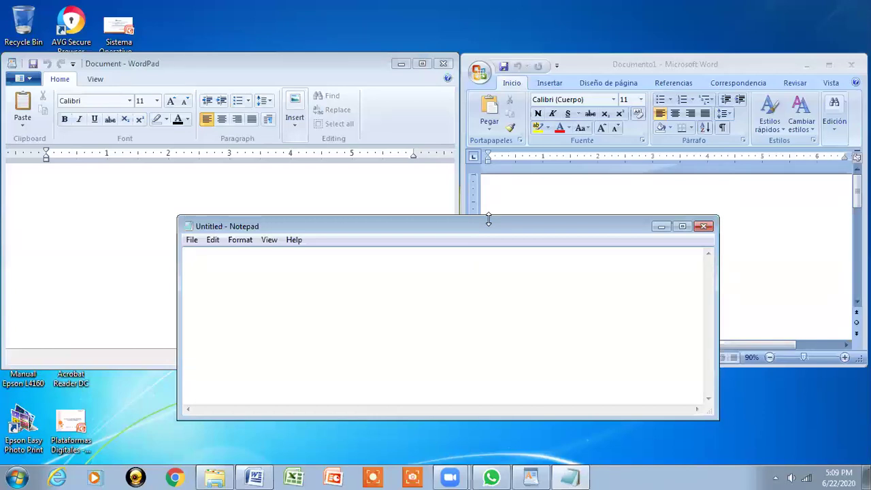
pyautogui.write('direccion: av. gghhjhgkjkjhk')
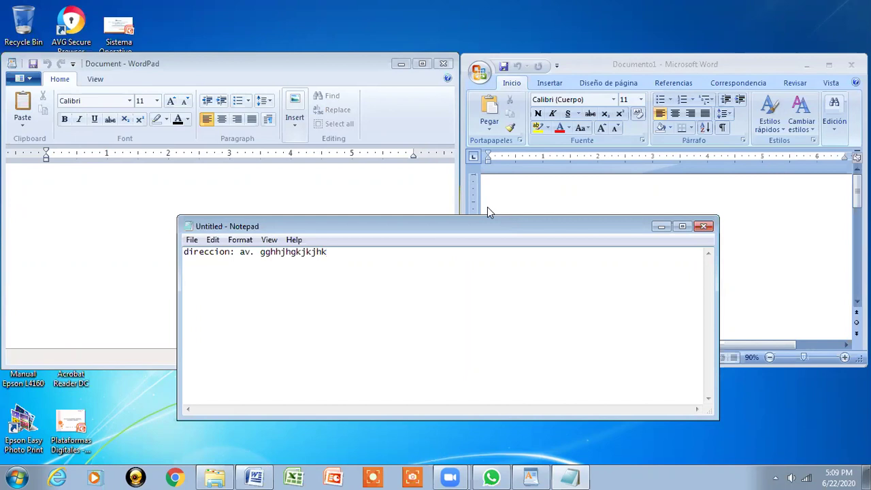
pyautogui.press('Return')
pyautogui.write('telefono:')
# Step: Examine the Save As dialog for the Notepad note and dismiss it
pyautogui.click(192, 240)
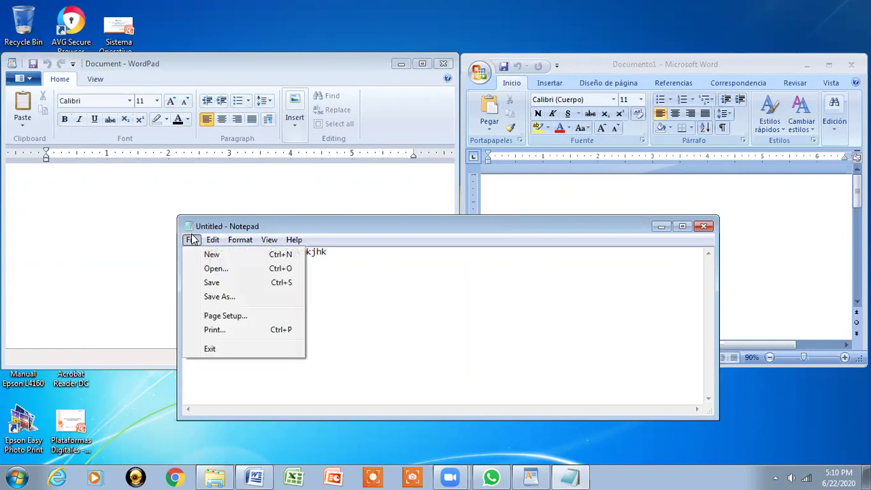
pyautogui.click(208, 297)
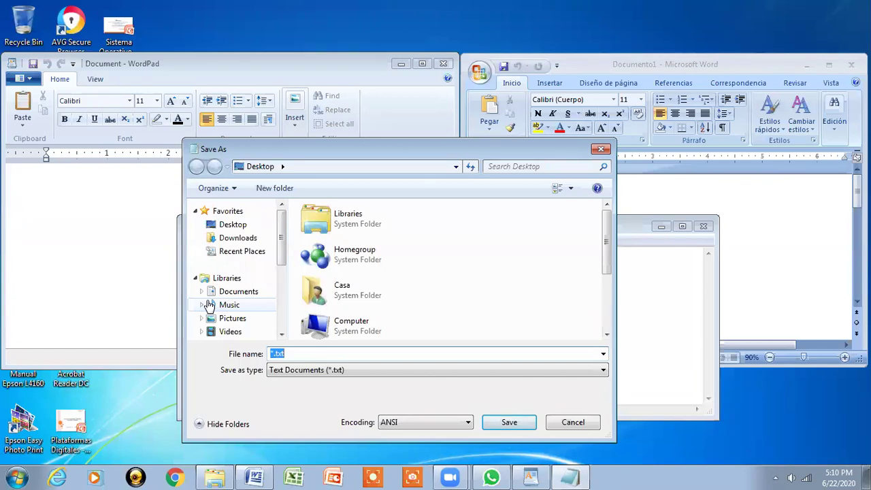
pyautogui.click(602, 150)
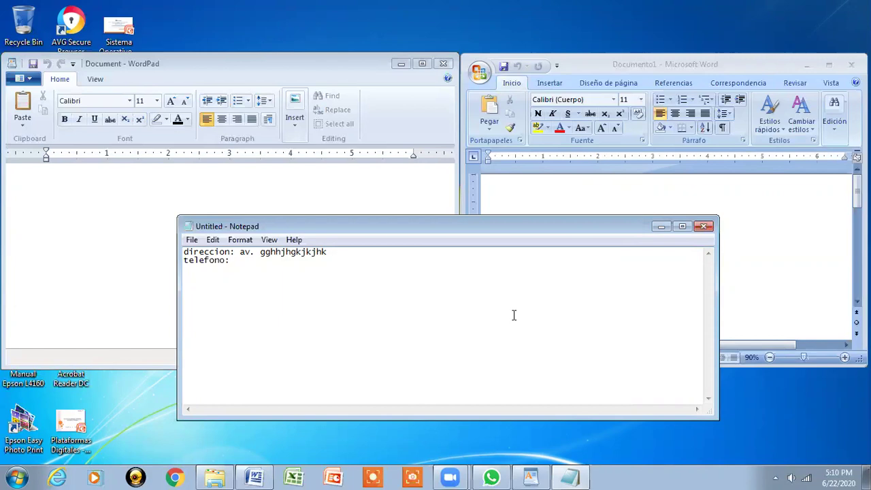
# Step: Browse Downloads and the Documents library as save locations for the note, and cancel saving
pyautogui.click(192, 240)
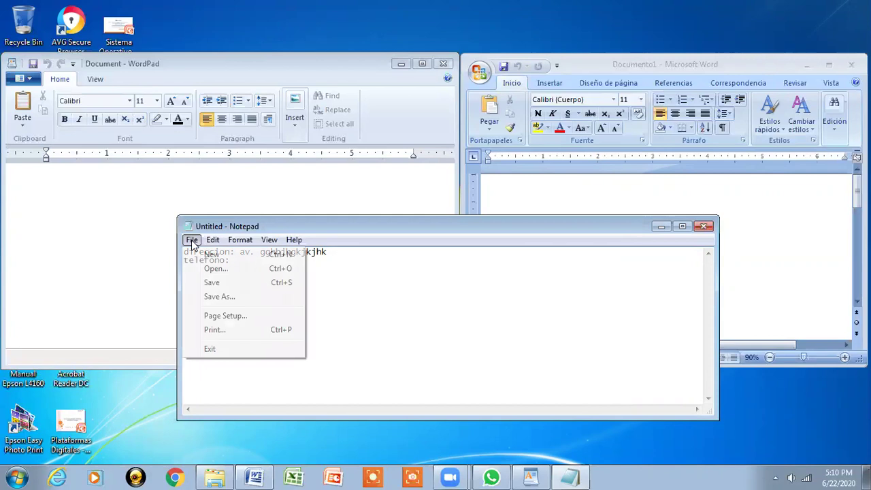
pyautogui.click(209, 297)
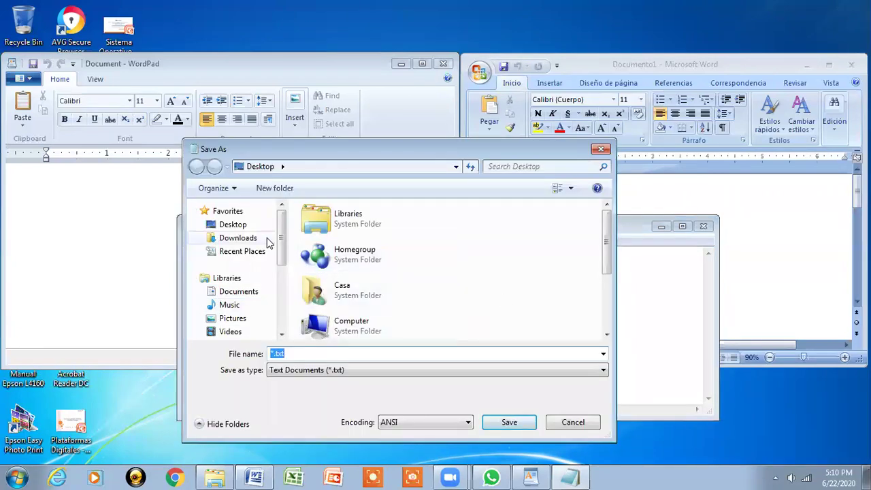
pyautogui.click(244, 238)
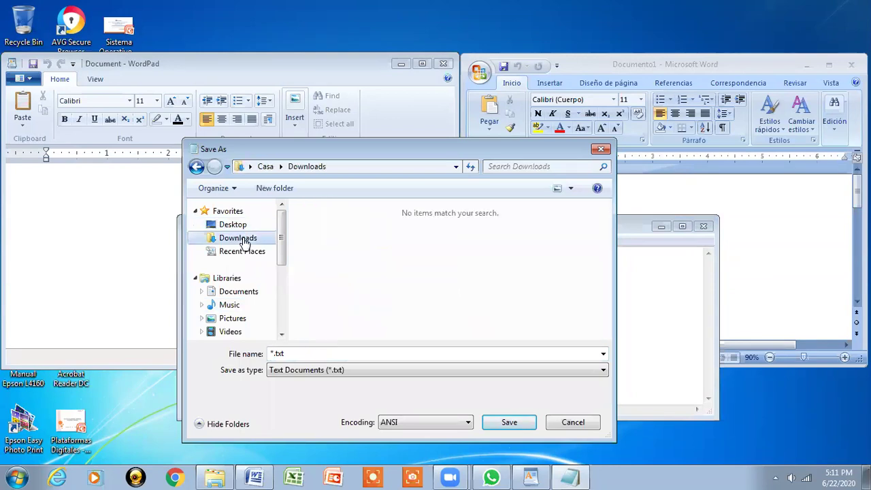
pyautogui.click(242, 291)
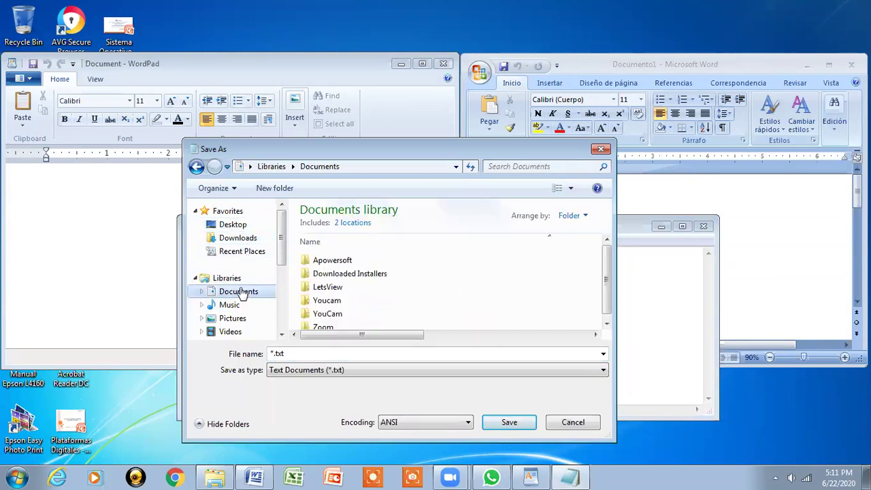
pyautogui.click(572, 423)
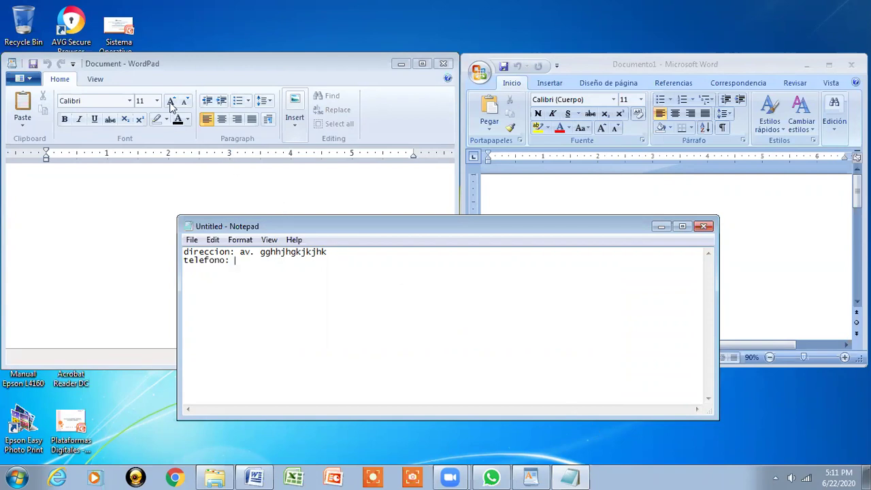
# Step: Close Notepad without saving the note and clear the WordPad and Word windows from the desktop
pyautogui.click(704, 228)
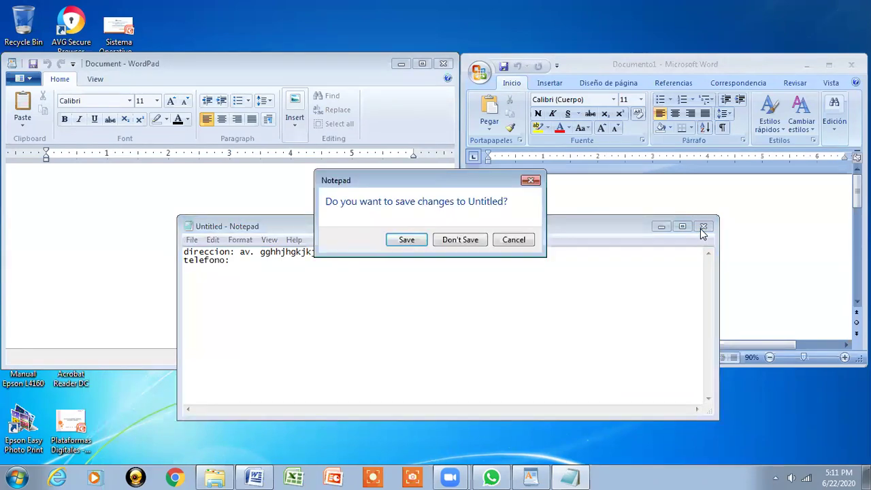
pyautogui.click(456, 241)
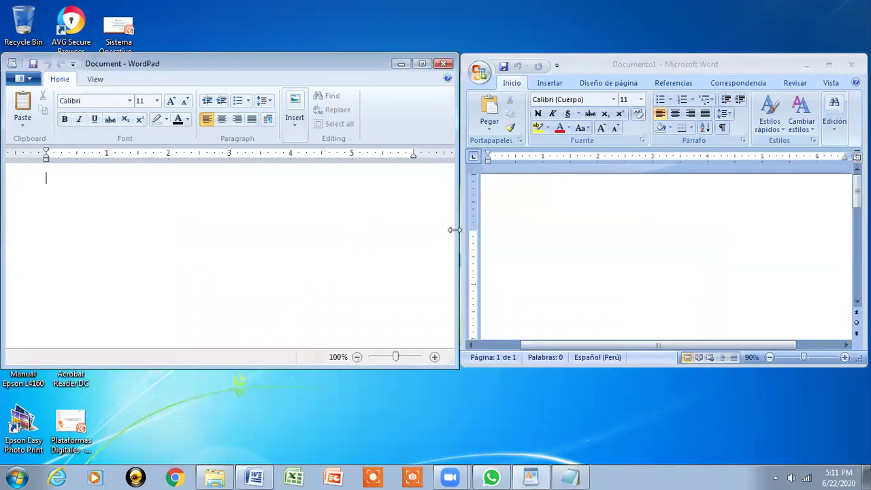
pyautogui.click(445, 65)
pyautogui.press('super+d')
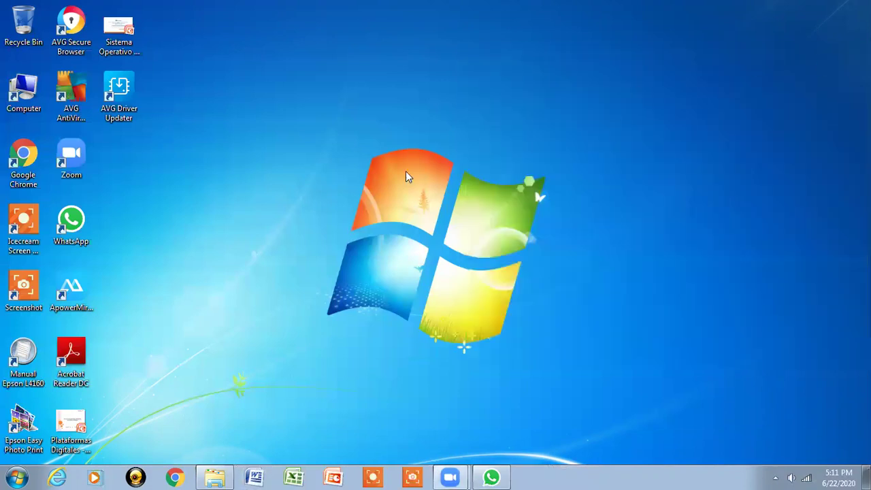
# Step: Look through the Accessories programs, open the Run dialog from there, and close it
pyautogui.click(17, 477)
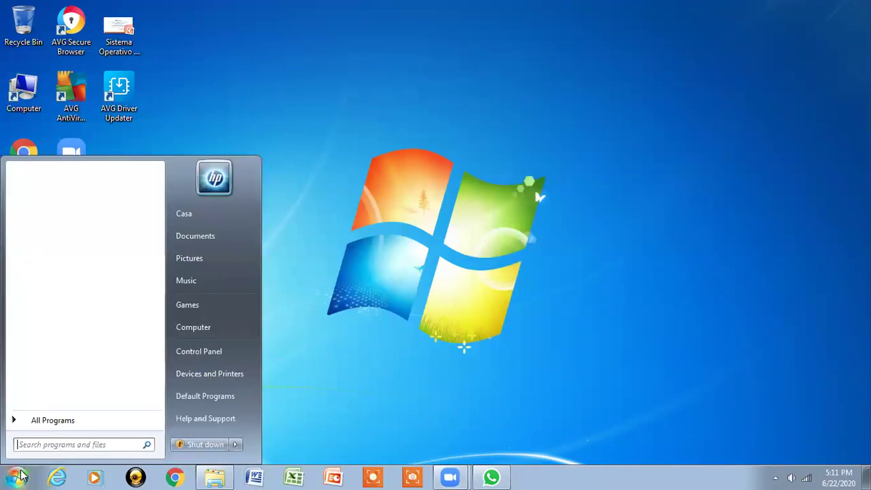
pyautogui.click(60, 421)
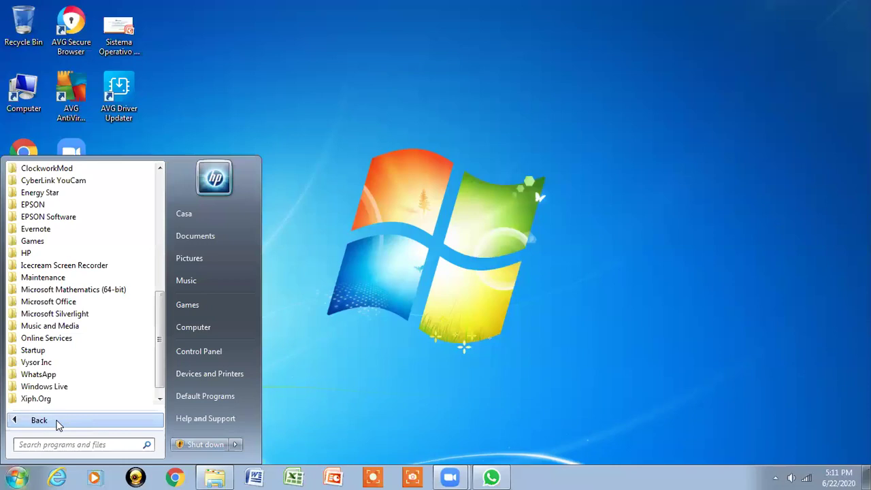
pyautogui.moveTo(164, 324); pyautogui.dragTo(160, 301)
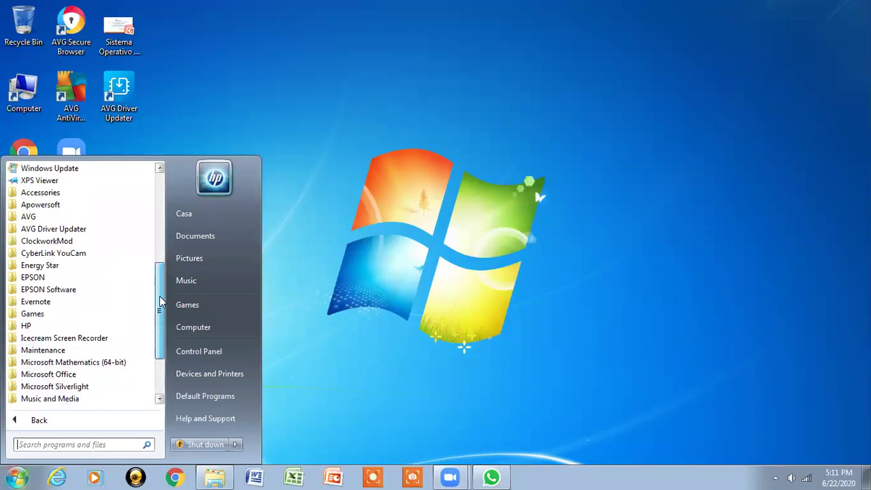
pyautogui.click(55, 193)
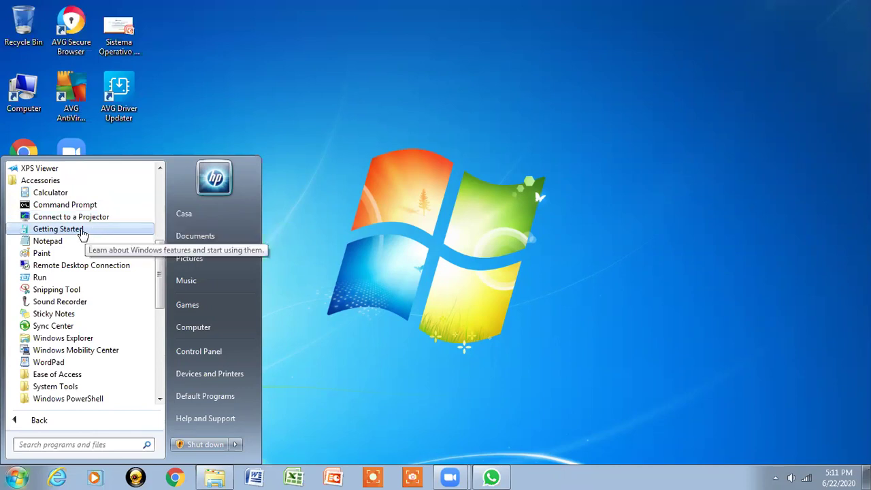
pyautogui.click(74, 277)
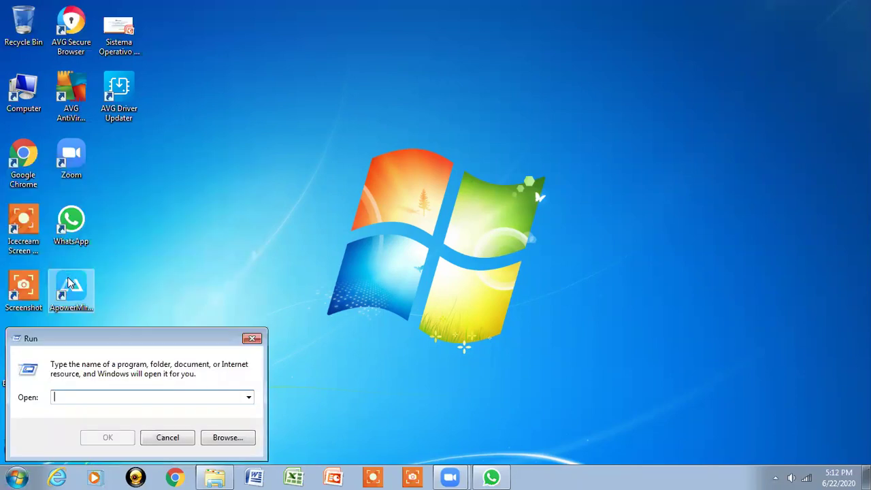
pyautogui.click(251, 339)
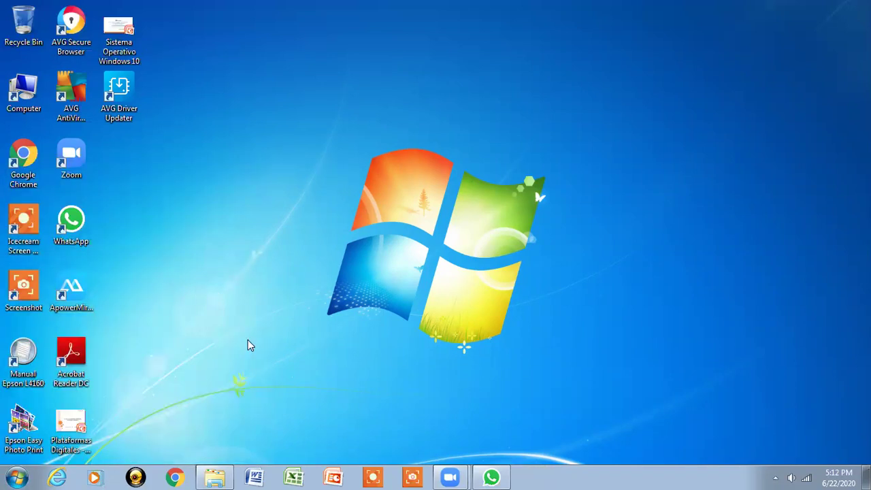
# Step: Examine the full list of programs in the Accessories folder, from Calculator to Windows PowerShell, and close the list
pyautogui.click(17, 477)
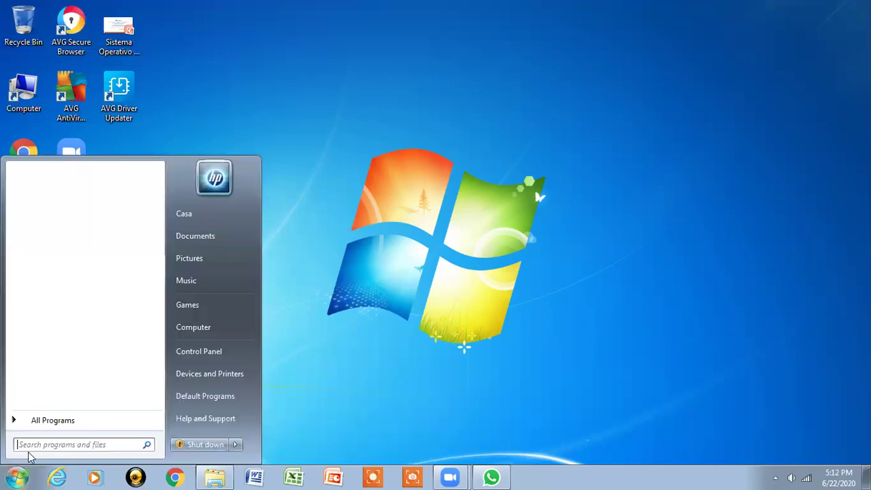
pyautogui.click(51, 420)
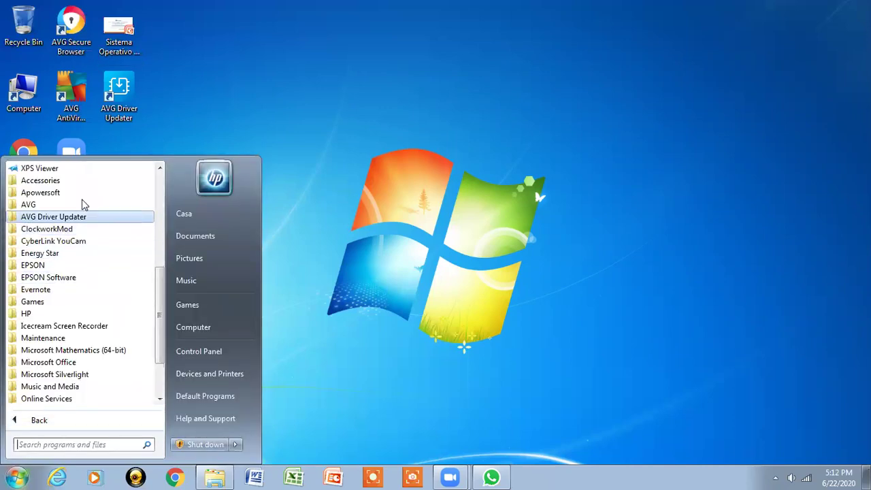
pyautogui.scroll(1, 161, 271)
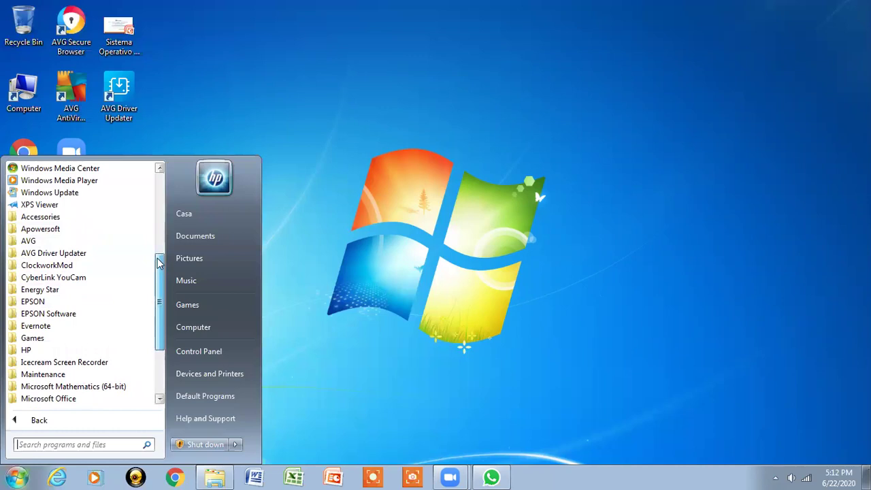
pyautogui.click(88, 217)
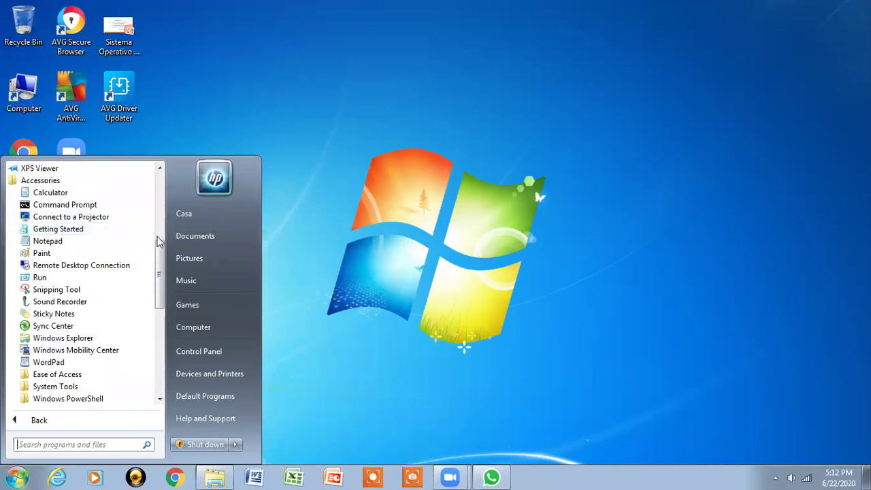
pyautogui.moveTo(159, 247); pyautogui.dragTo(160, 268)
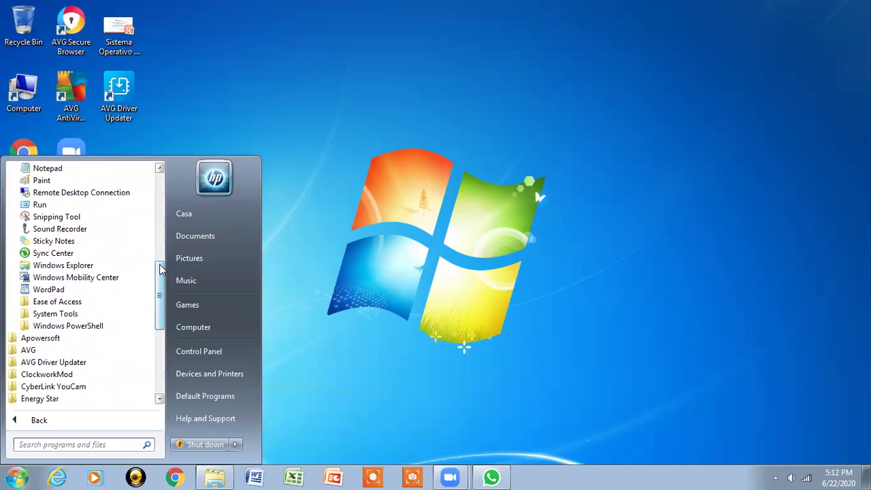
pyautogui.moveTo(160, 270)
pyautogui.mouseDown()
pyautogui.moveTo(151, 222)
pyautogui.moveTo(155, 265)
pyautogui.mouseUp()
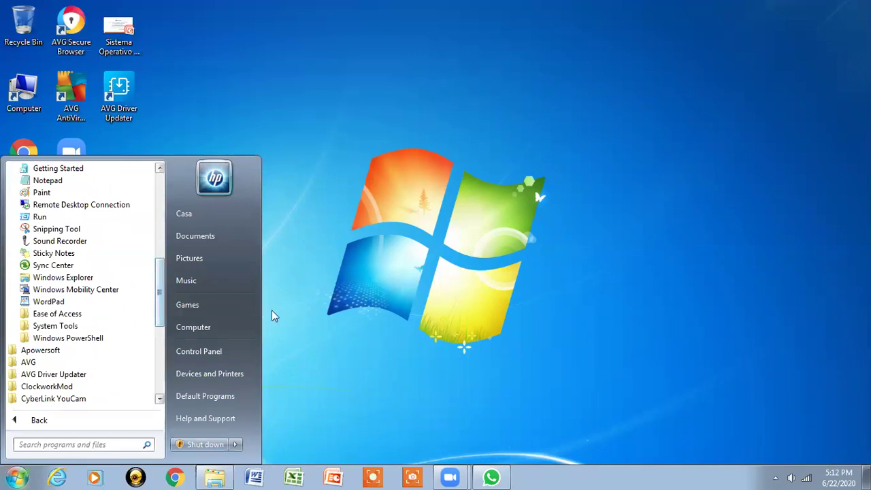
pyautogui.click(408, 302)
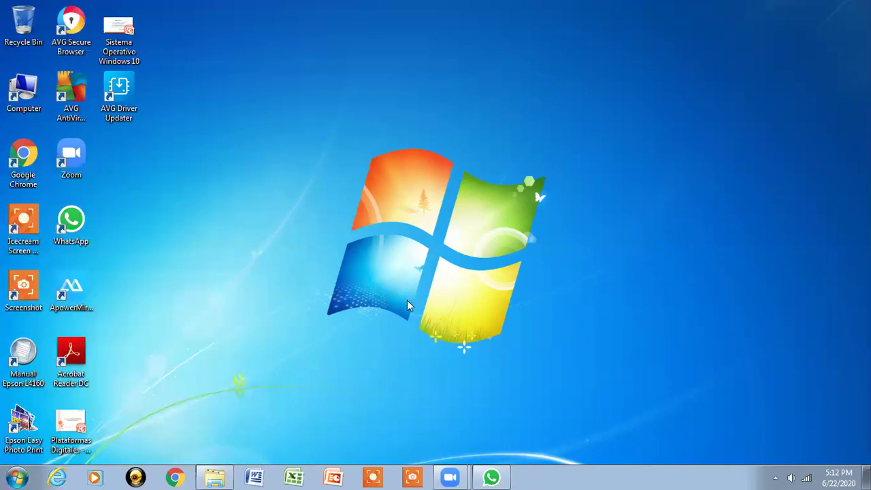
# Step: Open Word, minimize and restore its window, and leave it minimized
pyautogui.click(253, 479)
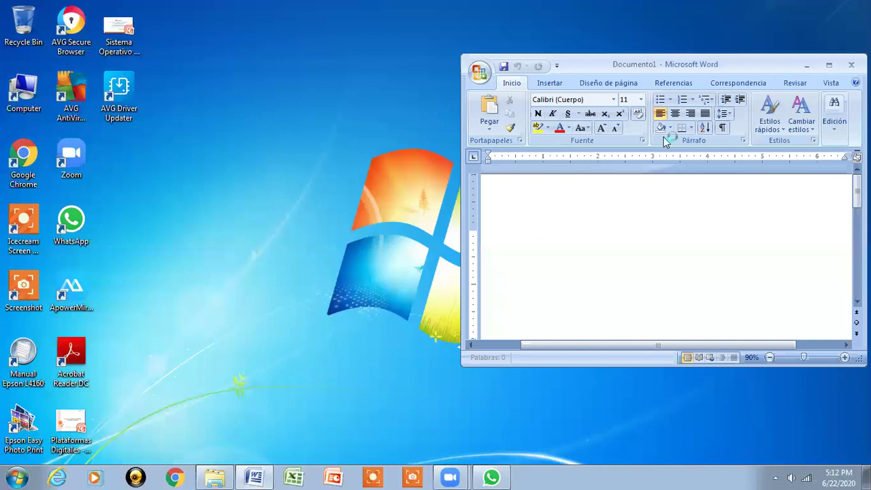
pyautogui.click(257, 478)
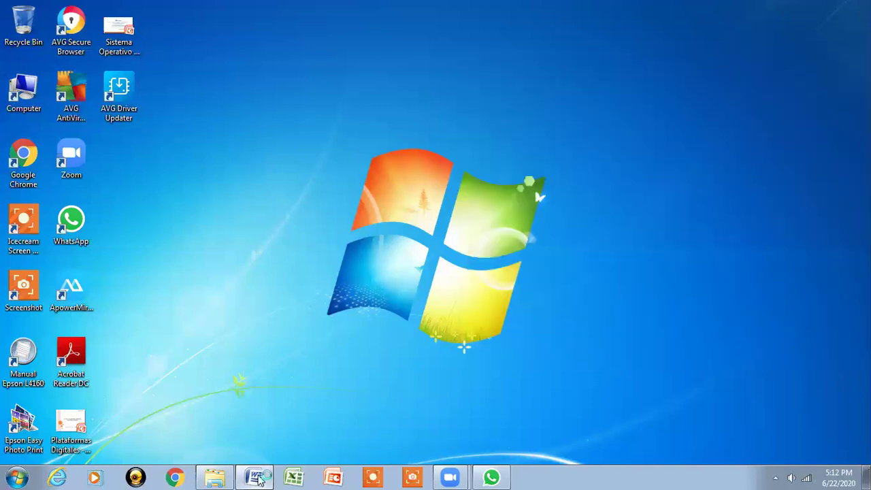
pyautogui.click(259, 479)
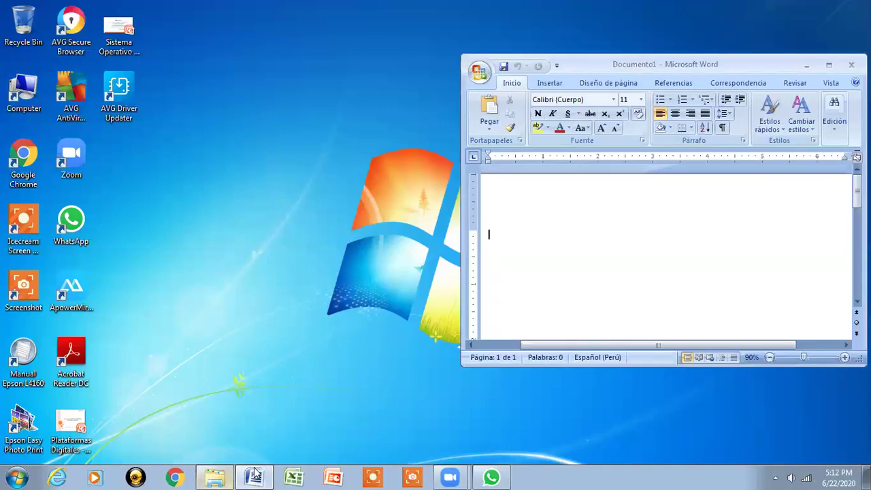
pyautogui.click(808, 65)
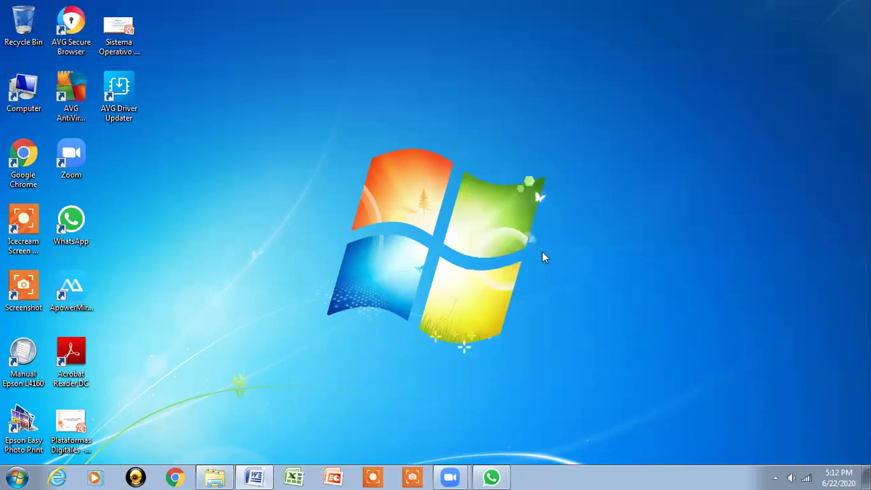
# Step: Cycle through the open windows with the window switcher and bring the Documento1 Word window to the front
pyautogui.hotkey('alt', 'Tab')
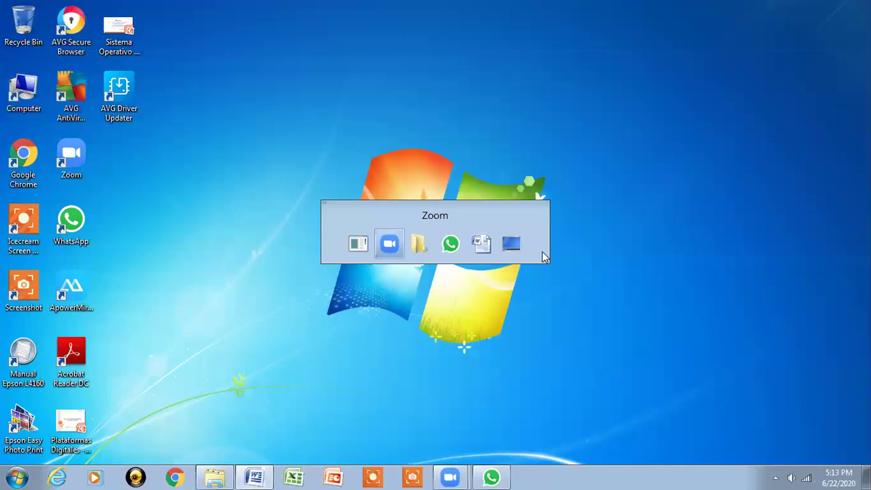
pyautogui.hotkey('alt', 'Tab')
pyautogui.hotkey('alt', 'Tab')
pyautogui.hotkey('alt', 'Tab')
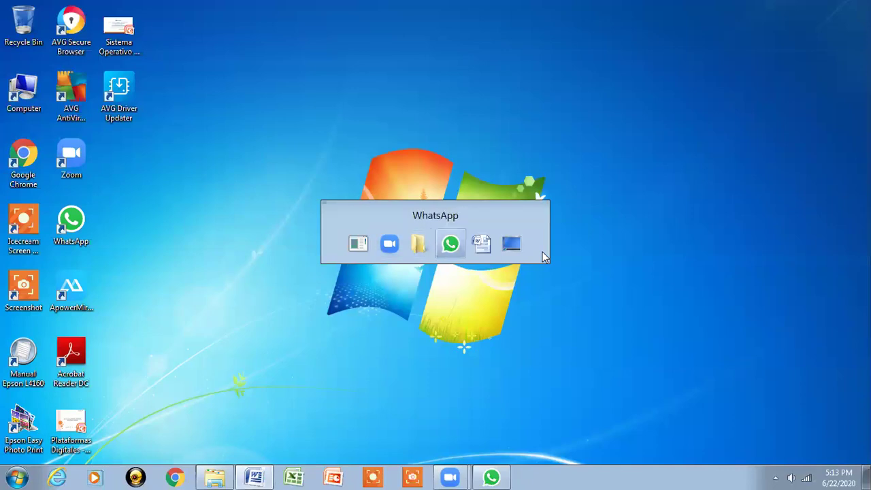
pyautogui.hotkey('alt', 'Tab')
pyautogui.hotkey('alt', 'Tab')
pyautogui.hotkey('alt', 'Tab')
pyautogui.hotkey('alt', 'Tab')
pyautogui.hotkey('alt', 'Tab')
pyautogui.hotkey('alt', 'Tab')
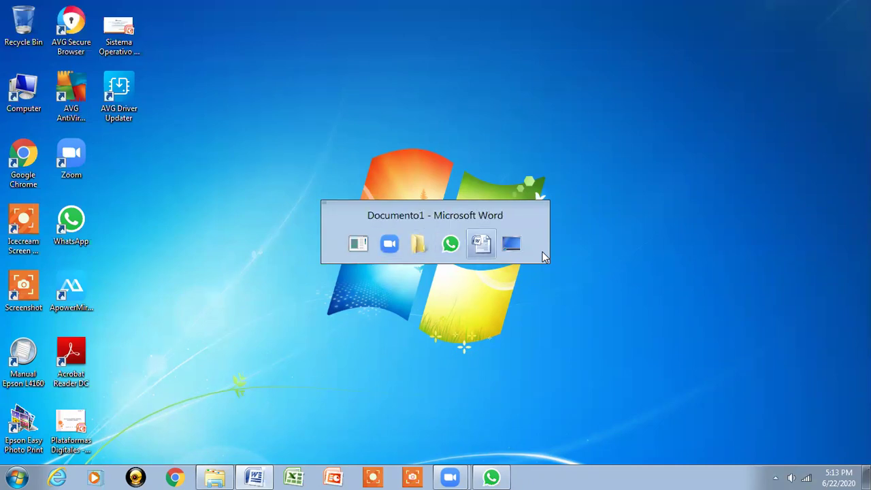
pyautogui.press('alt')
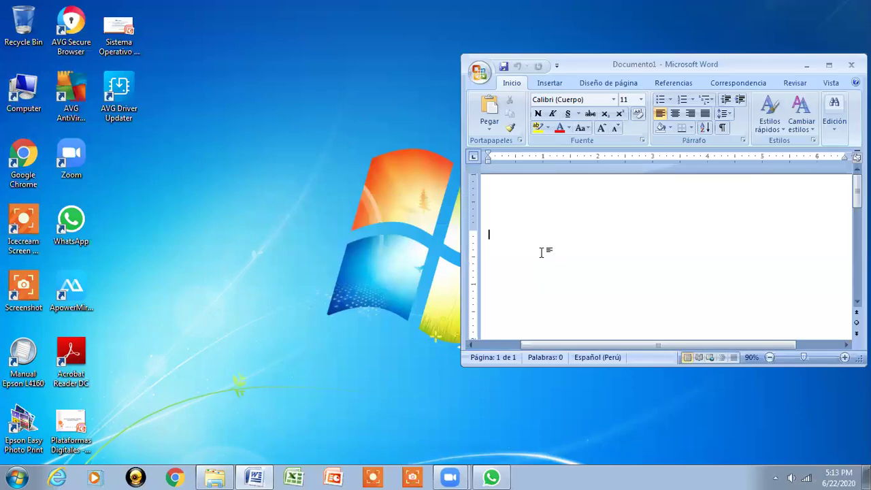
# Step: Switch to the Zoom meeting recording folder with the window switcher, and minimize both the folder and Word windows
pyautogui.hotkey('alt', 'Tab')
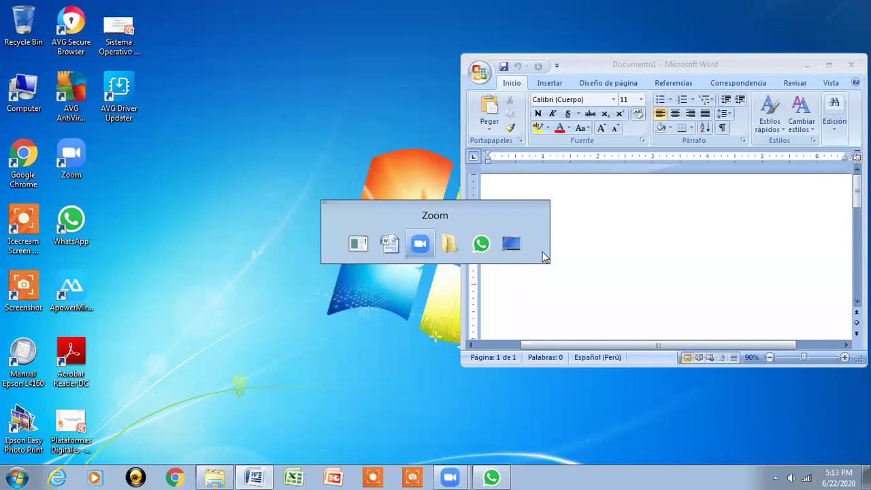
pyautogui.hotkey('alt', 'Tab')
pyautogui.press('alt')
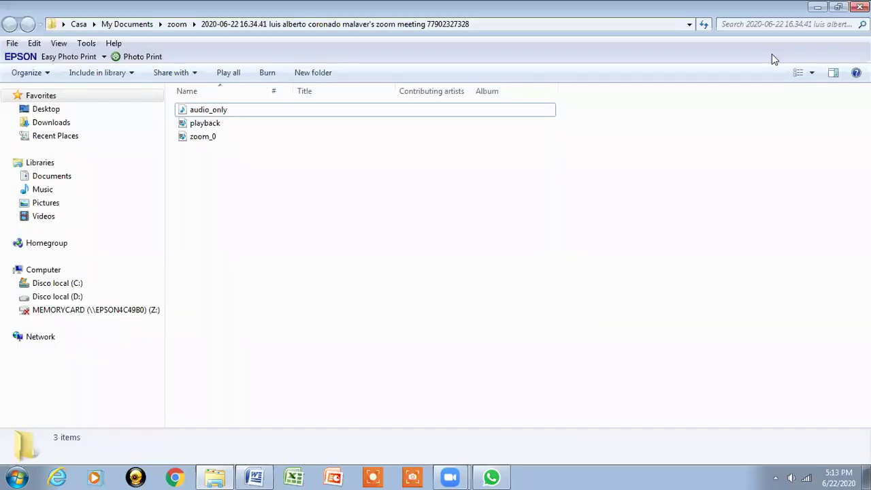
pyautogui.click(818, 6)
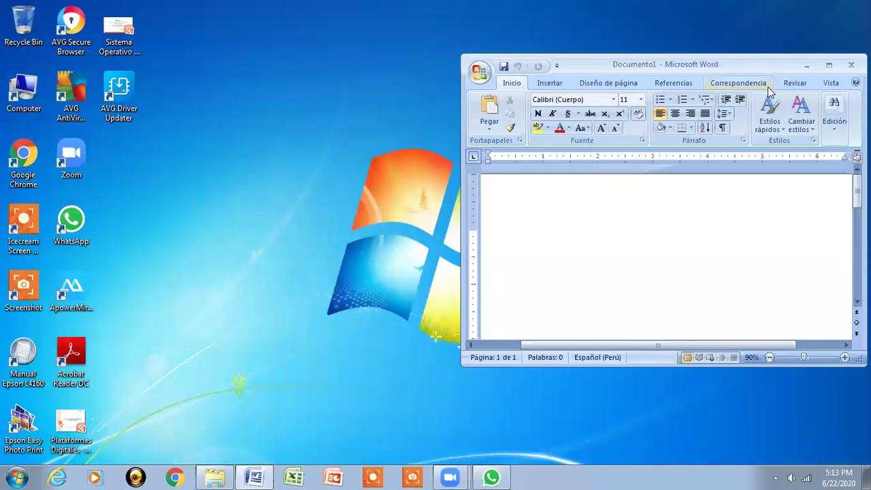
pyautogui.click(807, 66)
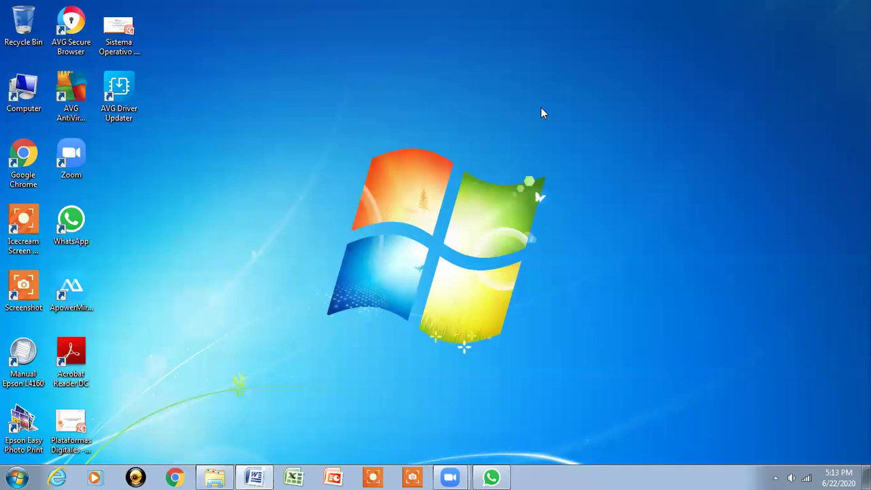
# Step: Cycle through all open windows in the window switcher, including Zoom, WhatsApp, the recording folder, Word and the Desktop
pyautogui.hotkey('alt', 'Tab')
pyautogui.hotkey('alt', 'shift', 'Tab')
pyautogui.hotkey('alt', 'shift', 'Tab')
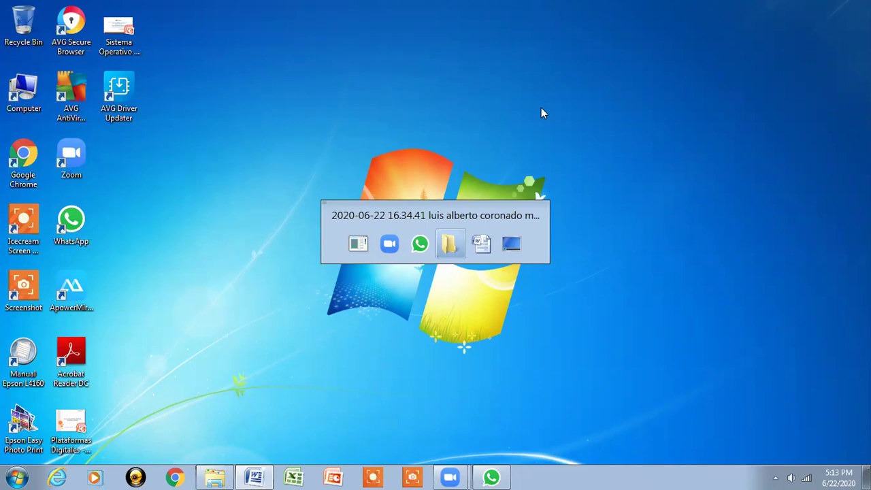
pyautogui.hotkey('alt', 'Tab')
pyautogui.hotkey('alt', 'Tab')
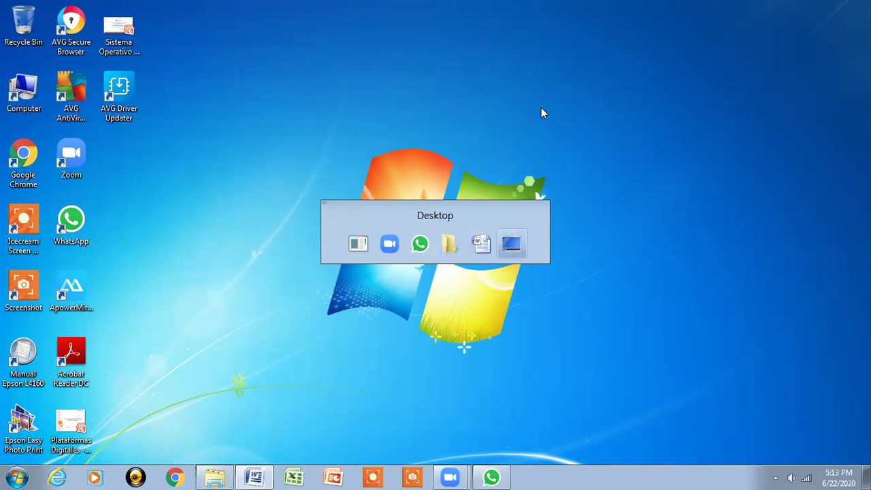
pyautogui.hotkey('alt', 'Tab')
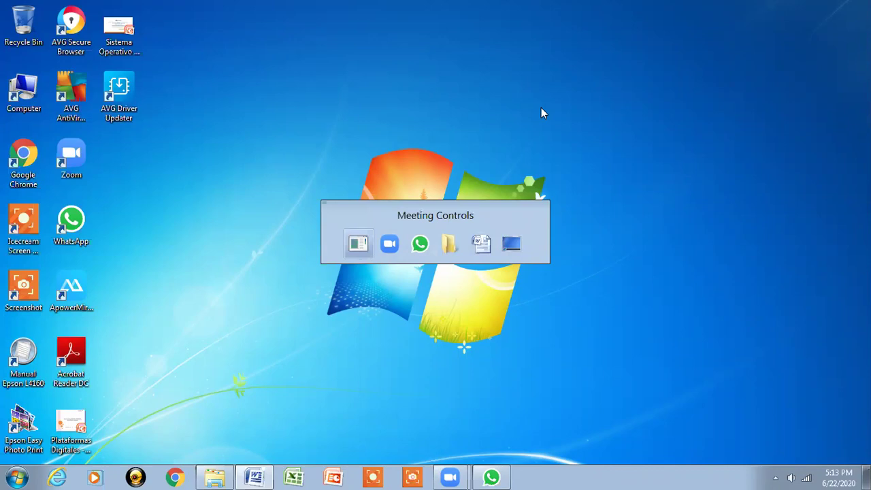
pyautogui.hotkey('alt', 'Tab')
pyautogui.hotkey('alt', 'Tab')
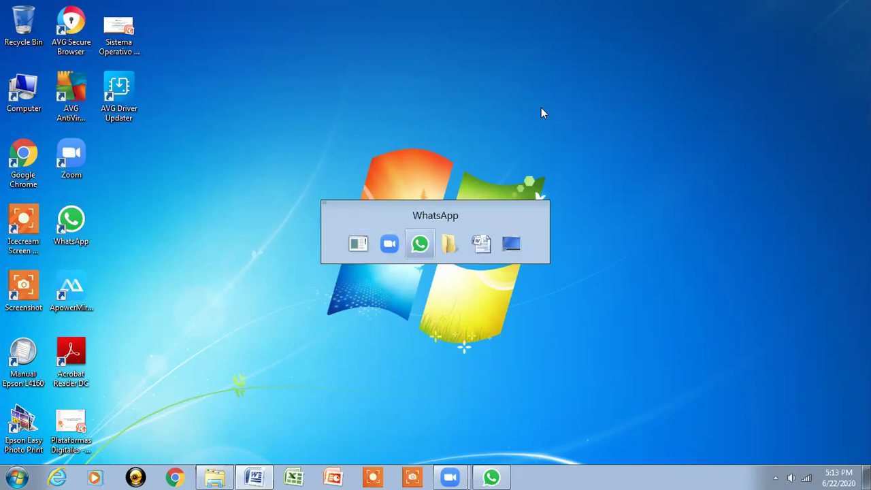
pyautogui.hotkey('alt', 'Tab')
pyautogui.hotkey('alt', 'Tab')
pyautogui.hotkey('alt', 'Tab')
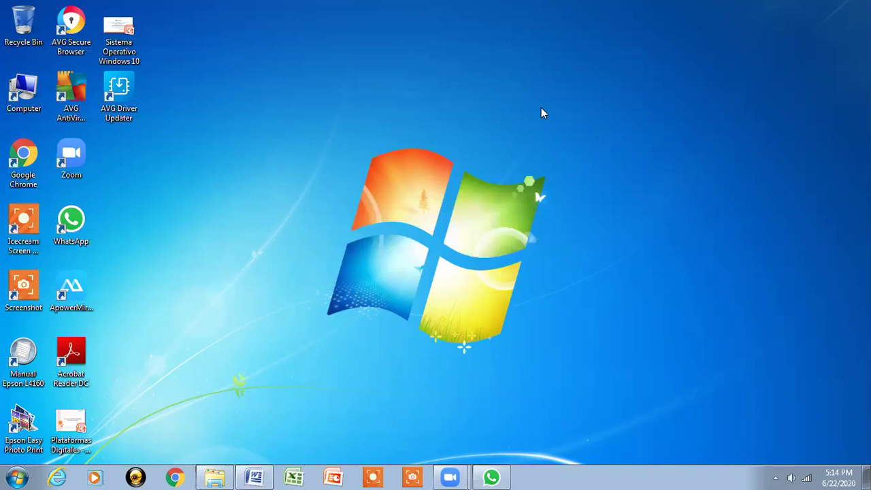
# Step: Restore the Word window, open Excel, and move and shrink the Excel window so it sits beside Word
pyautogui.click(261, 477)
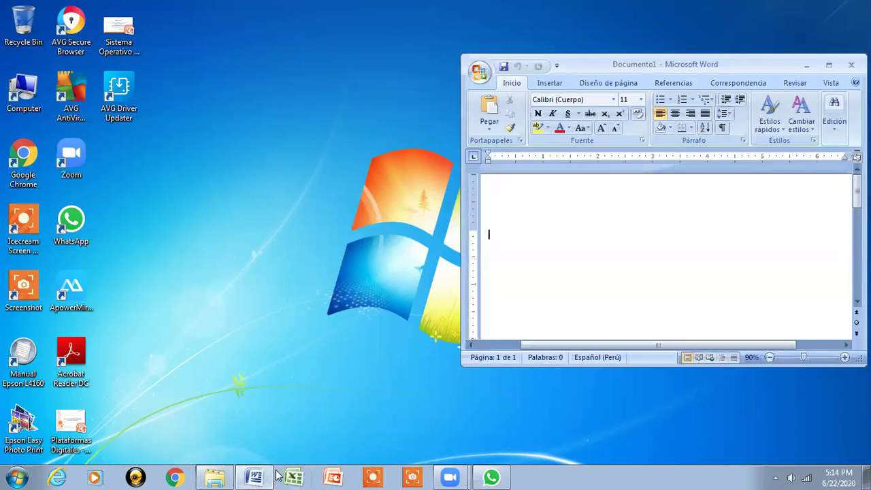
pyautogui.click(291, 478)
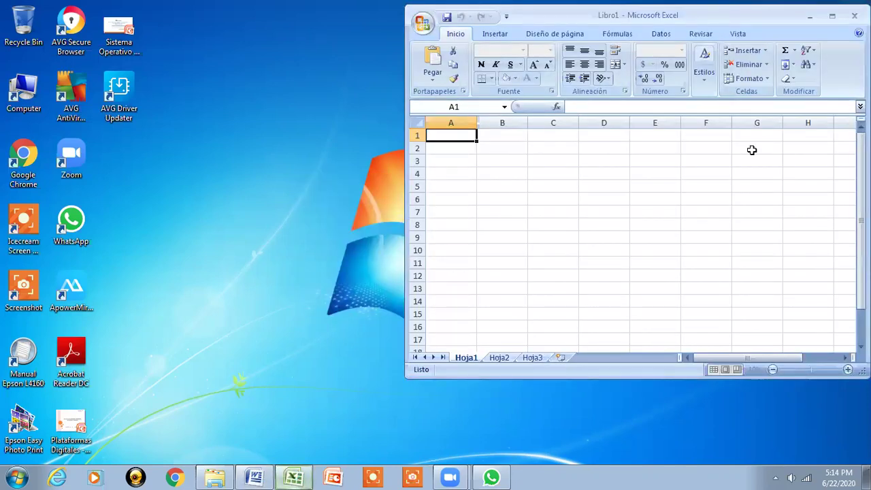
pyautogui.moveTo(681, 15); pyautogui.dragTo(333, 64)
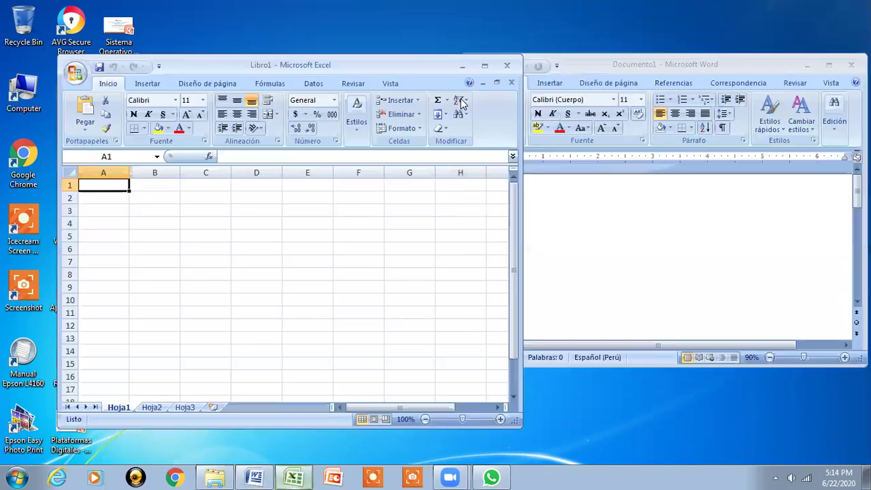
pyautogui.moveTo(516, 422); pyautogui.dragTo(452, 363)
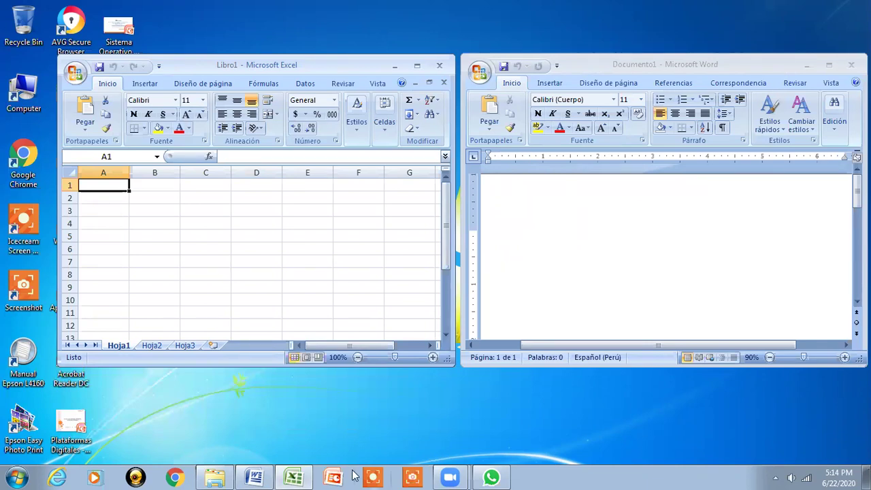
# Step: Open PowerPoint, restore its window down, and narrow and move it to overlap the lower halves of Excel and Word
pyautogui.click(325, 476)
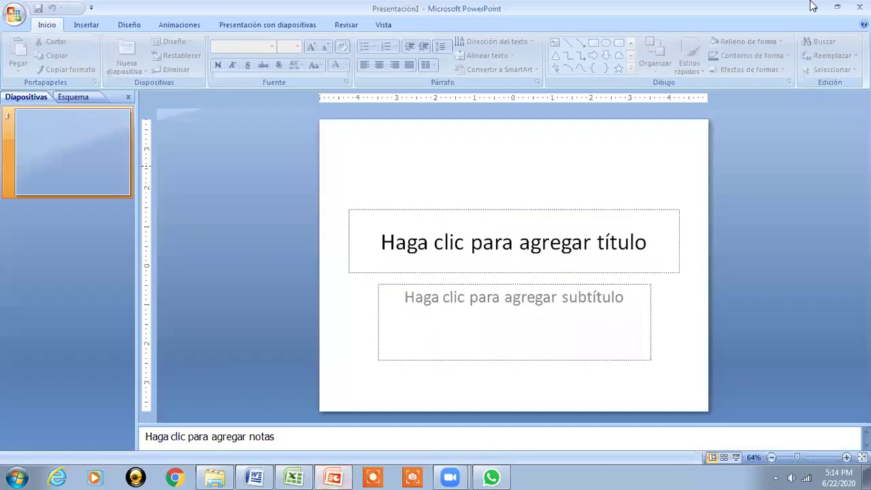
pyautogui.click(837, 5)
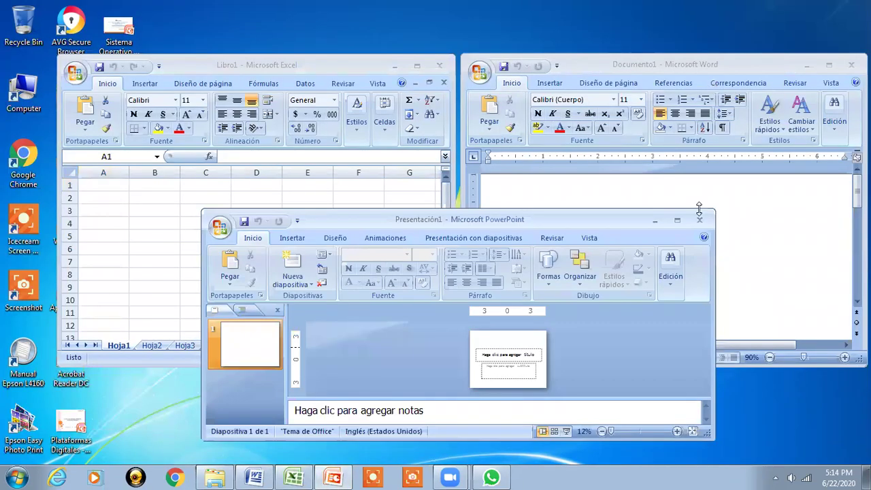
pyautogui.moveTo(713, 373); pyautogui.dragTo(585, 373)
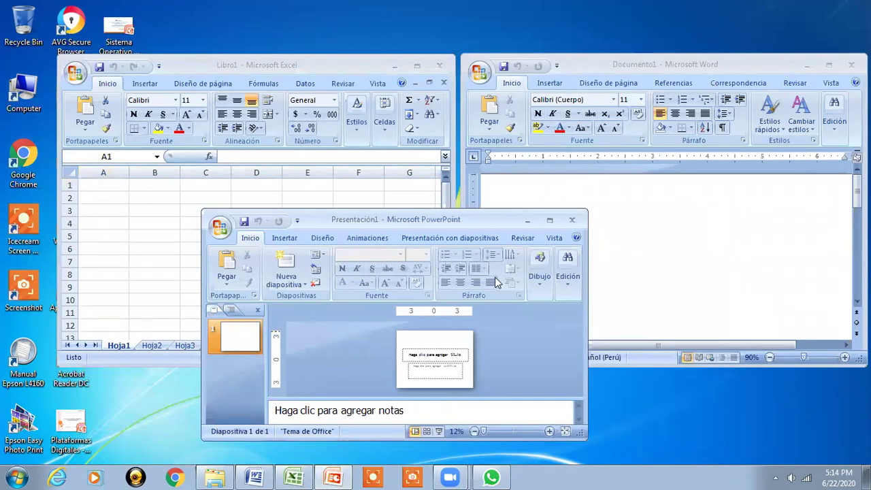
pyautogui.moveTo(454, 220); pyautogui.dragTo(521, 205)
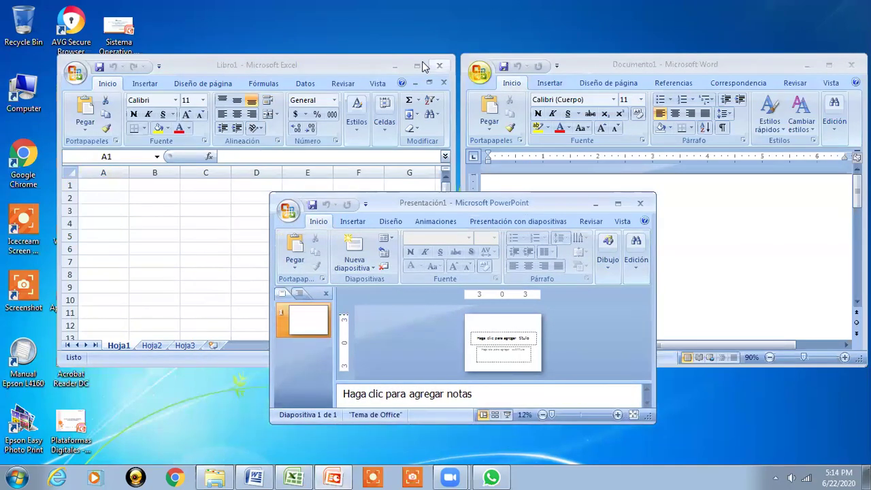
# Step: Bring the Word, Excel and PowerPoint windows to the front in turn, leaving PowerPoint on top
pyautogui.click(733, 64)
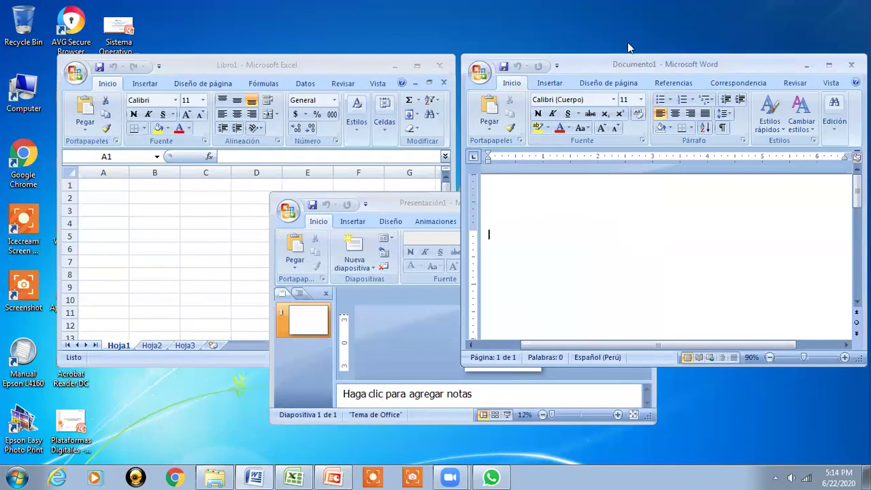
pyautogui.click(364, 66)
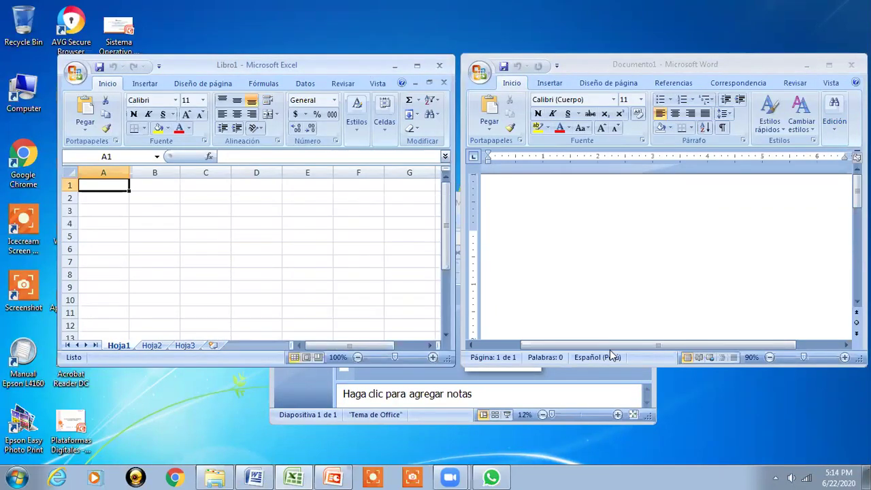
pyautogui.click(628, 382)
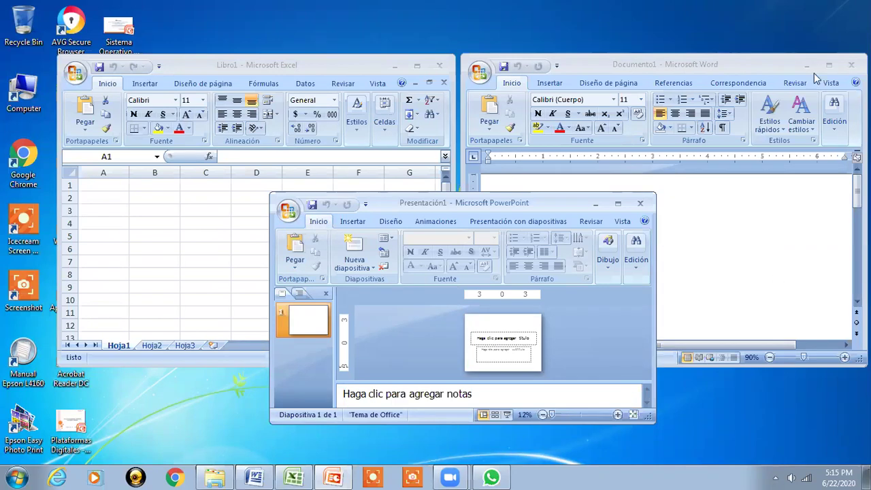
# Step: Examine the programs in the Microsoft Office folder among all installed programs, from Access 2007 to Word 2007, and close the list
pyautogui.click(17, 476)
pyautogui.click(68, 422)
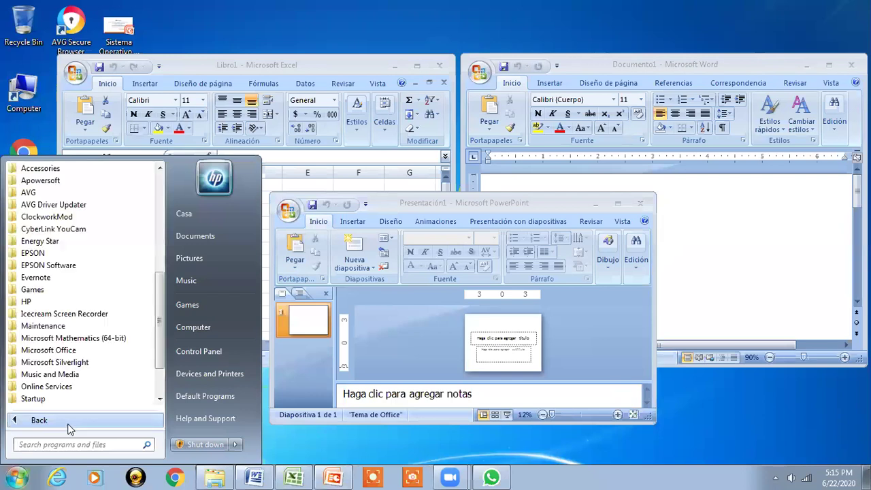
pyautogui.click(89, 351)
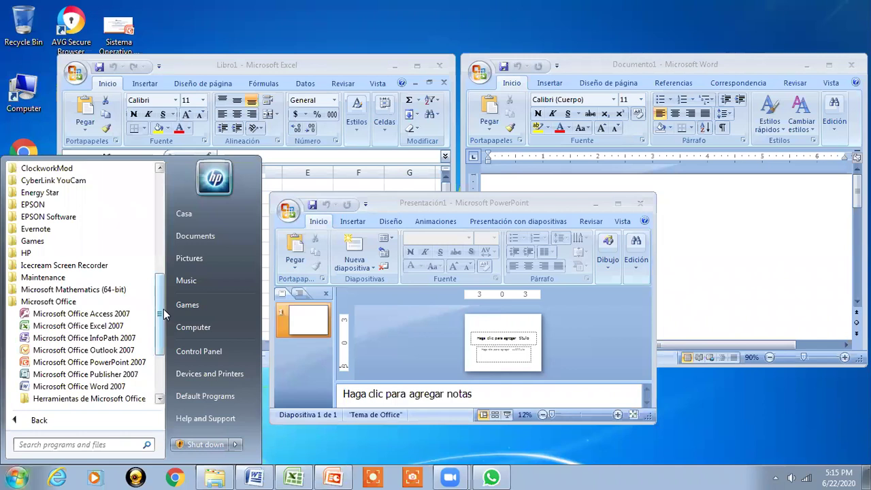
pyautogui.moveTo(163, 309); pyautogui.dragTo(164, 313)
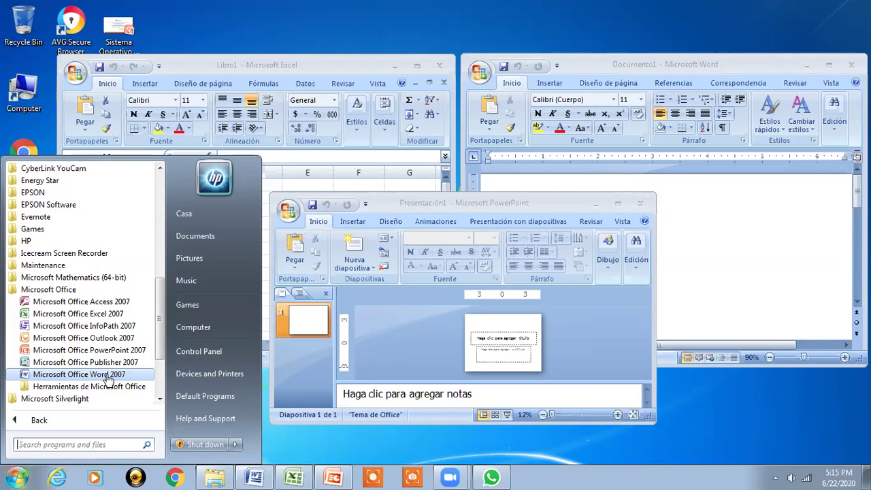
pyautogui.click(107, 375)
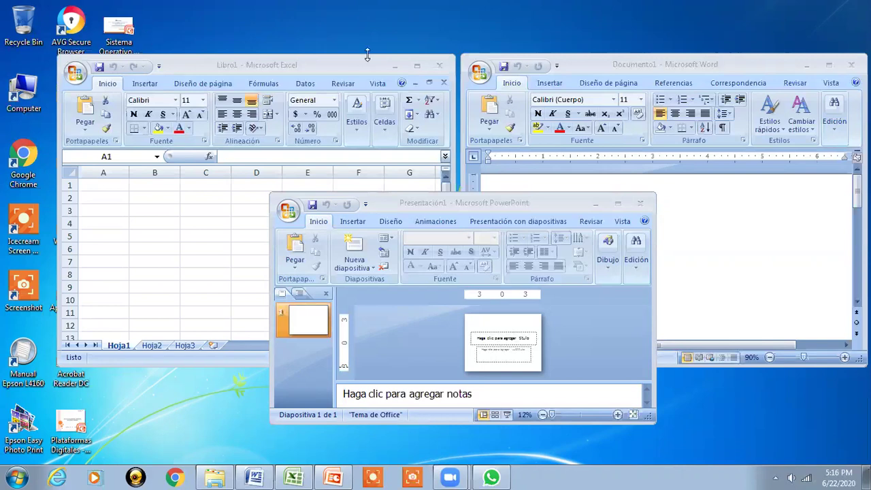
# Step: Maximize the Excel window, and close the Excel, Word and PowerPoint windows
pyautogui.click(418, 67)
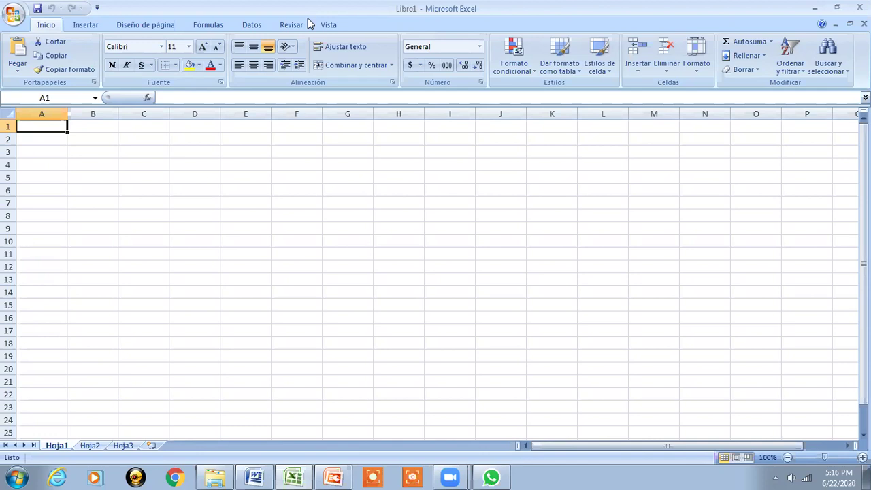
pyautogui.click(859, 7)
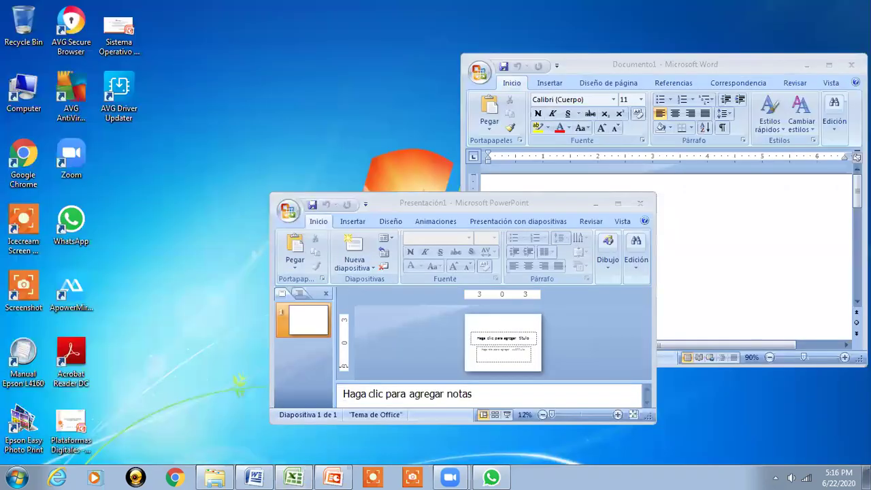
pyautogui.click(852, 65)
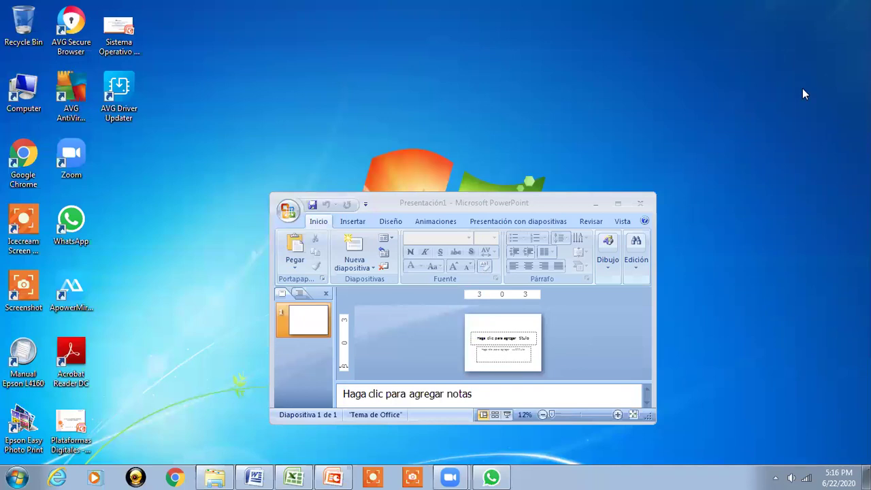
pyautogui.click(643, 204)
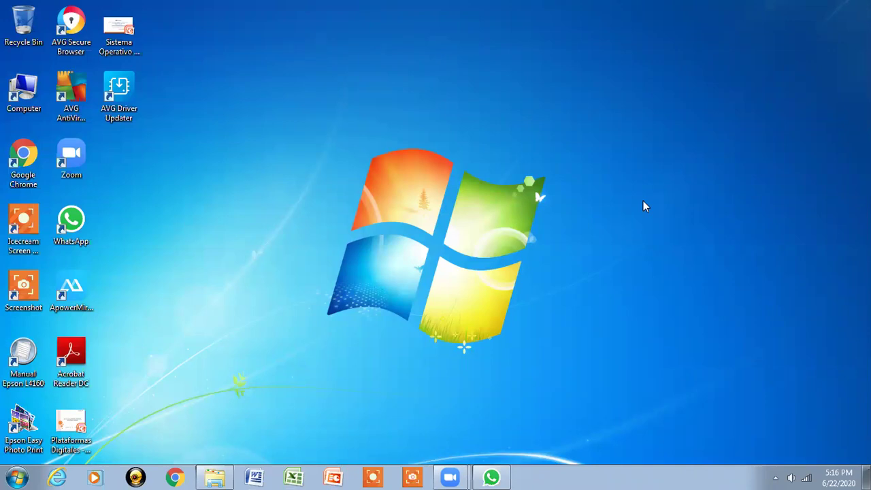
# Step: Restore and close the Zoom meeting recording folder, and open and close the Computer window
pyautogui.click(215, 477)
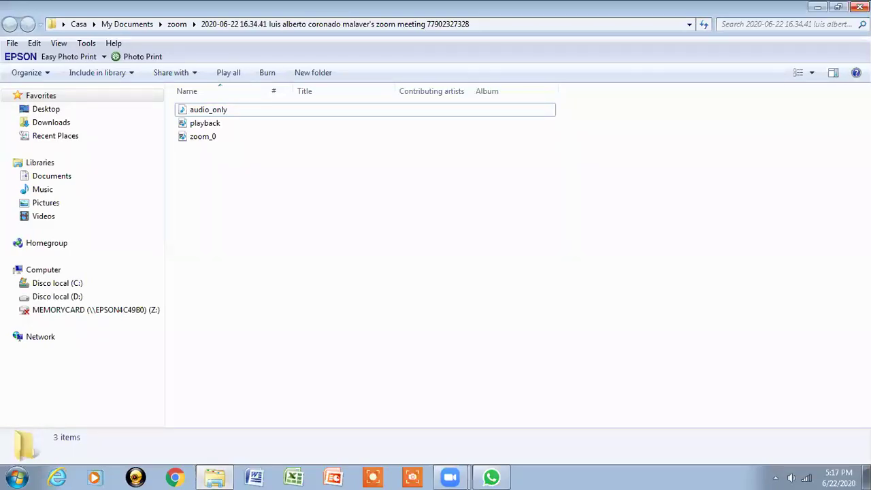
pyautogui.click(860, 7)
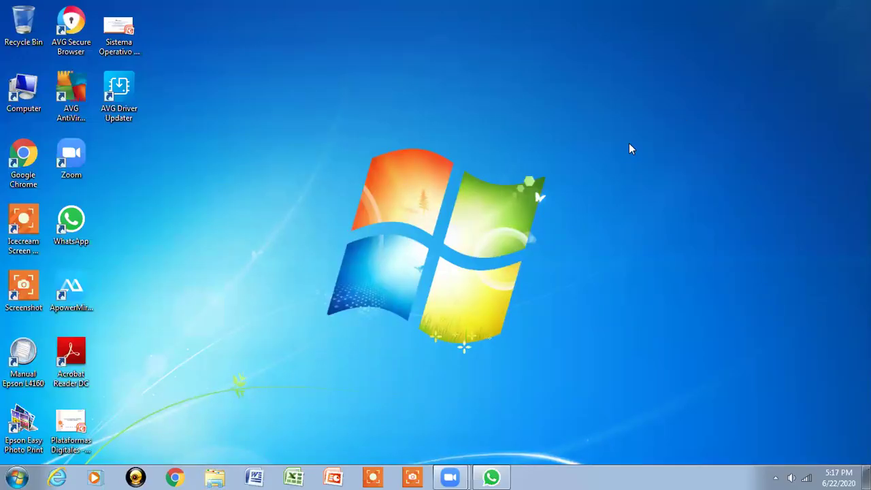
pyautogui.press('super+e')
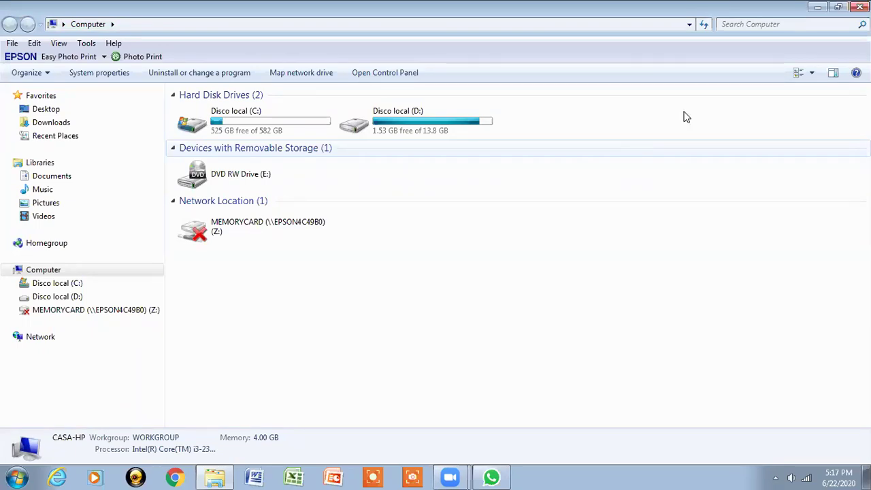
pyautogui.click(860, 6)
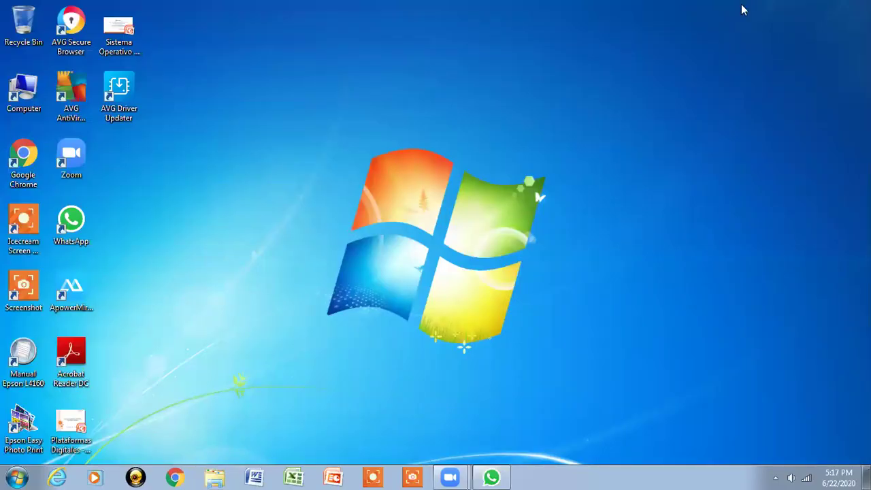